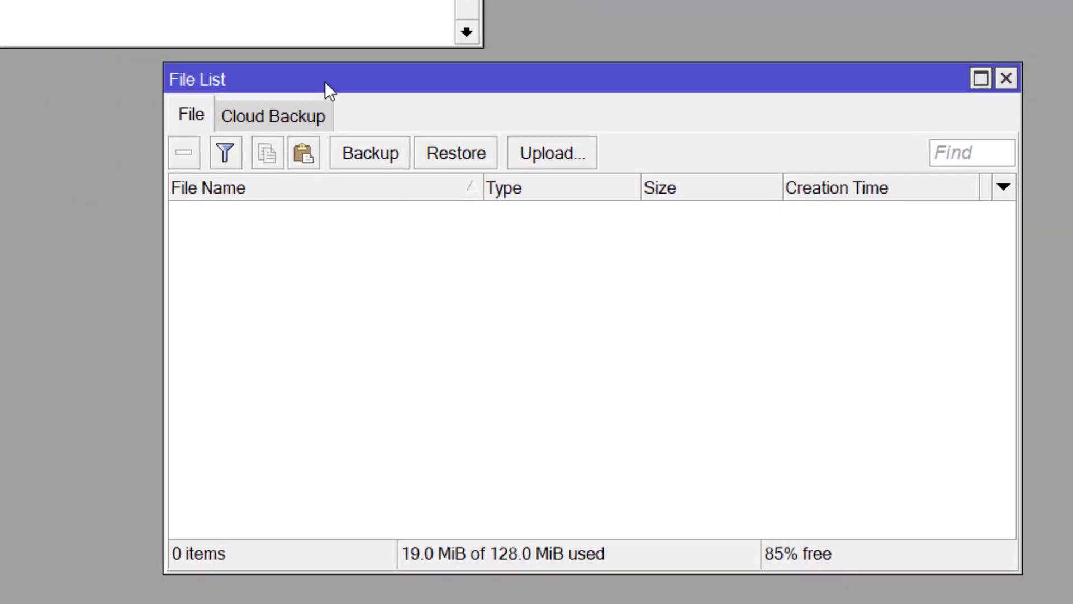
Shift the empty File List window slightly left into place
drag(505, 185, 469, 185)
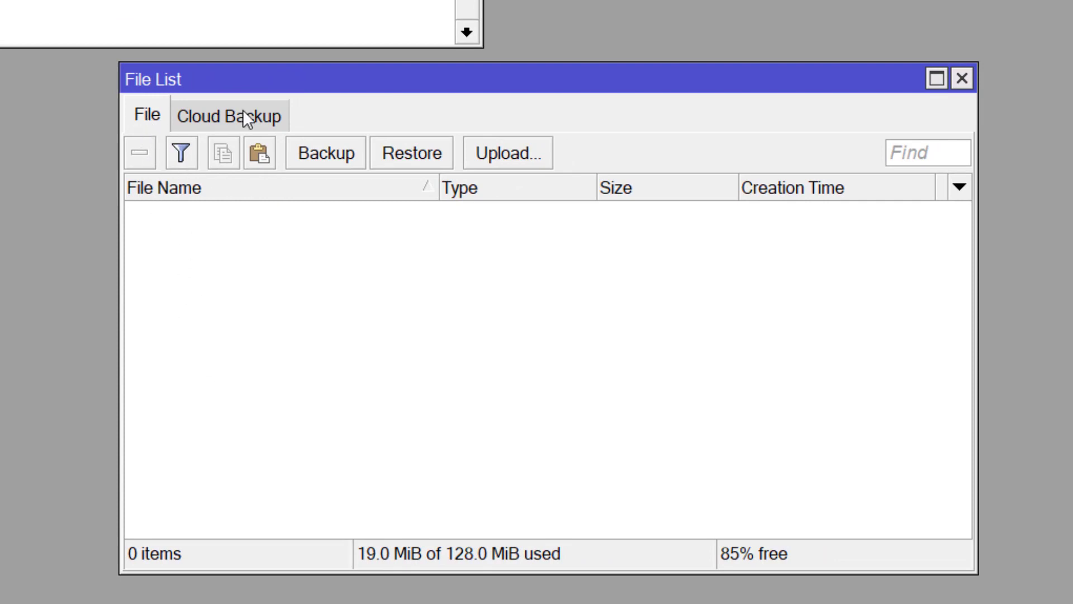
Check the File List's Cloud Backup tab and confirm it lists 0 backups
click(215, 118)
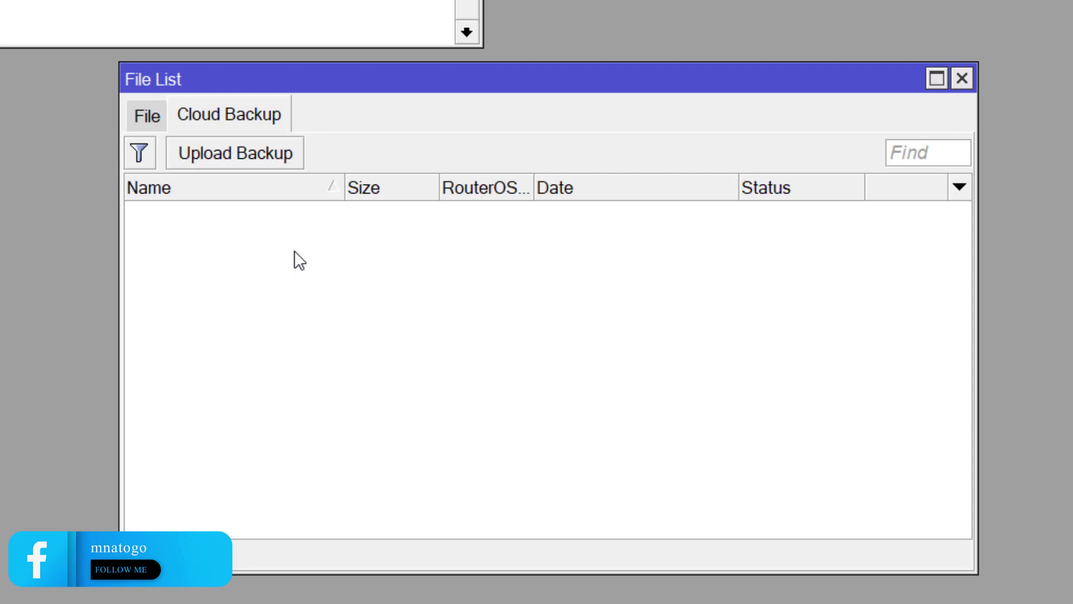
click(143, 116)
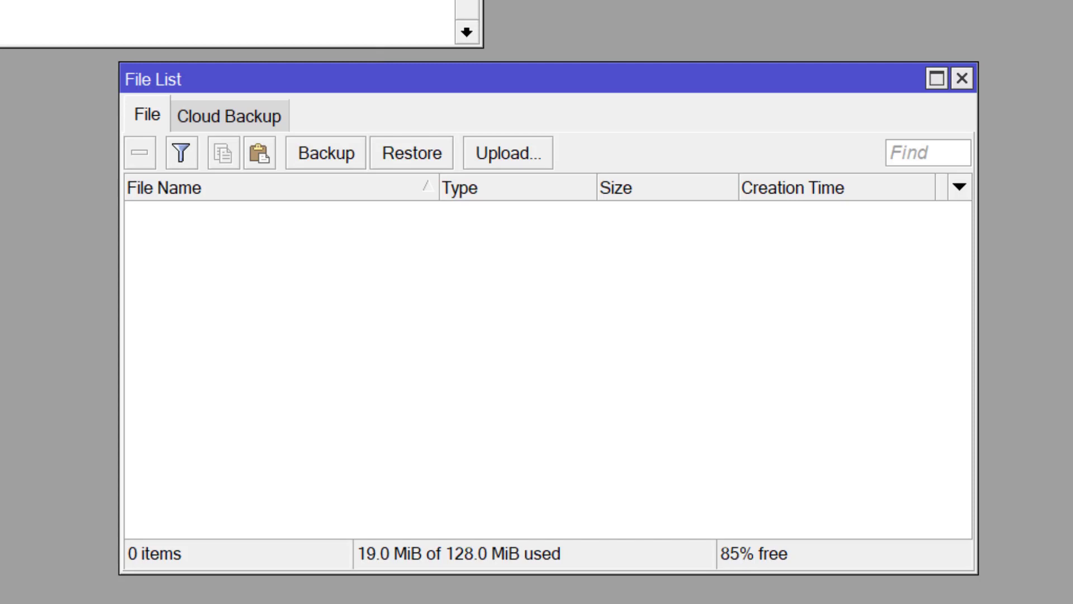
click(243, 118)
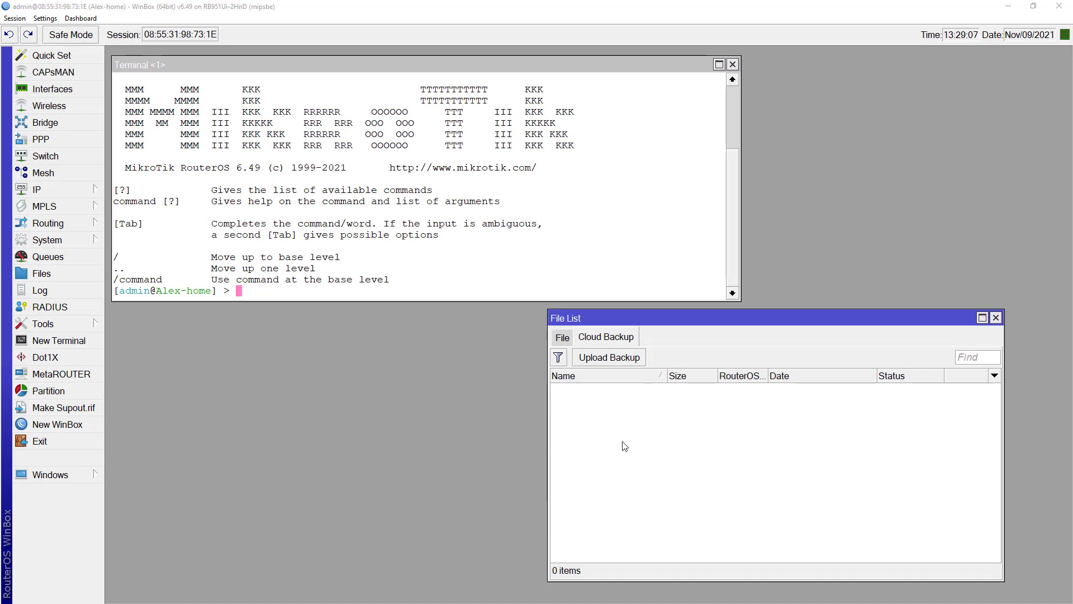
key(alt+Tab)
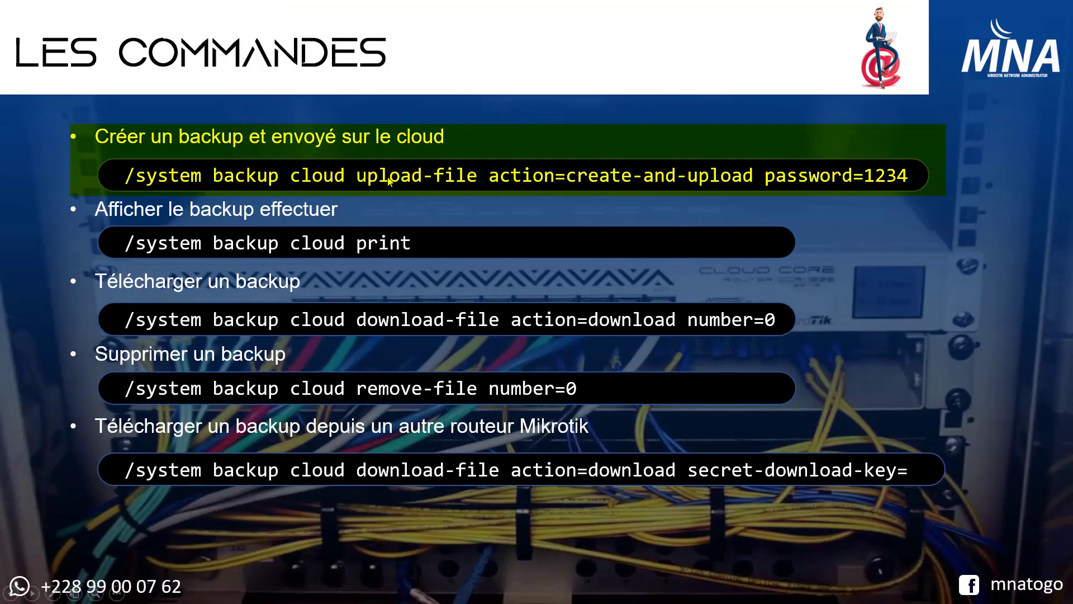
Run /system backup cloud upload-file action=create-and-upload with a backup password in the terminal
key(alt+Tab)
text(/system backup )
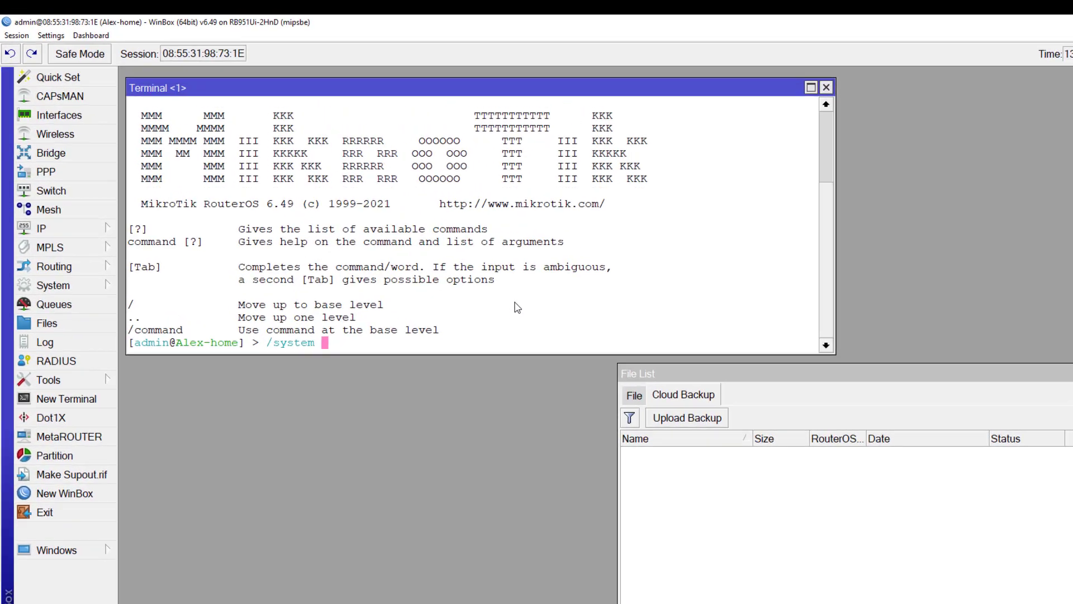
text(cloud )
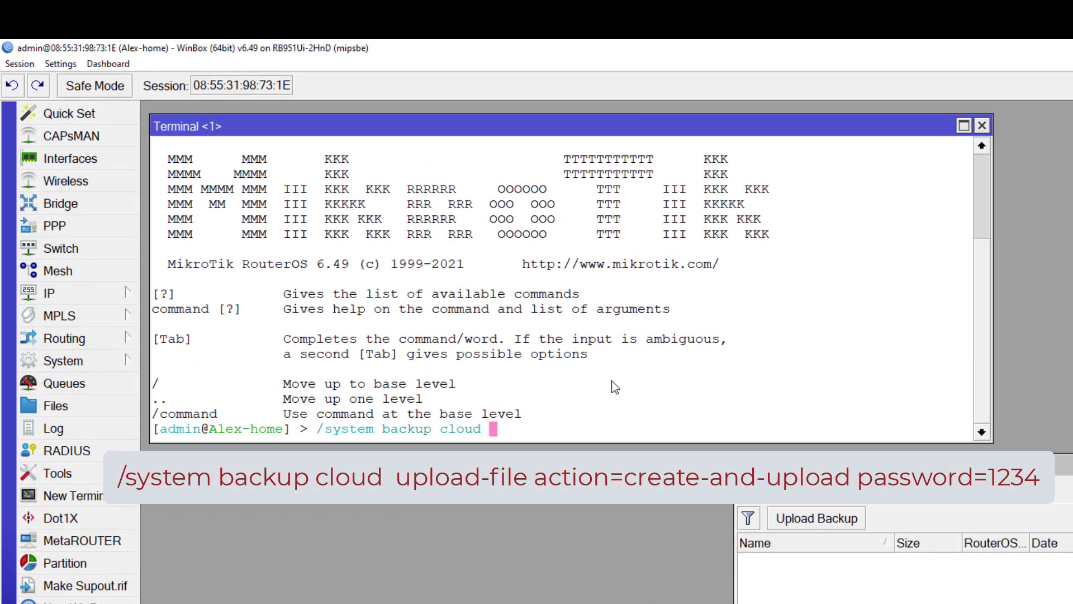
text(upload-file action=create-and-upload)
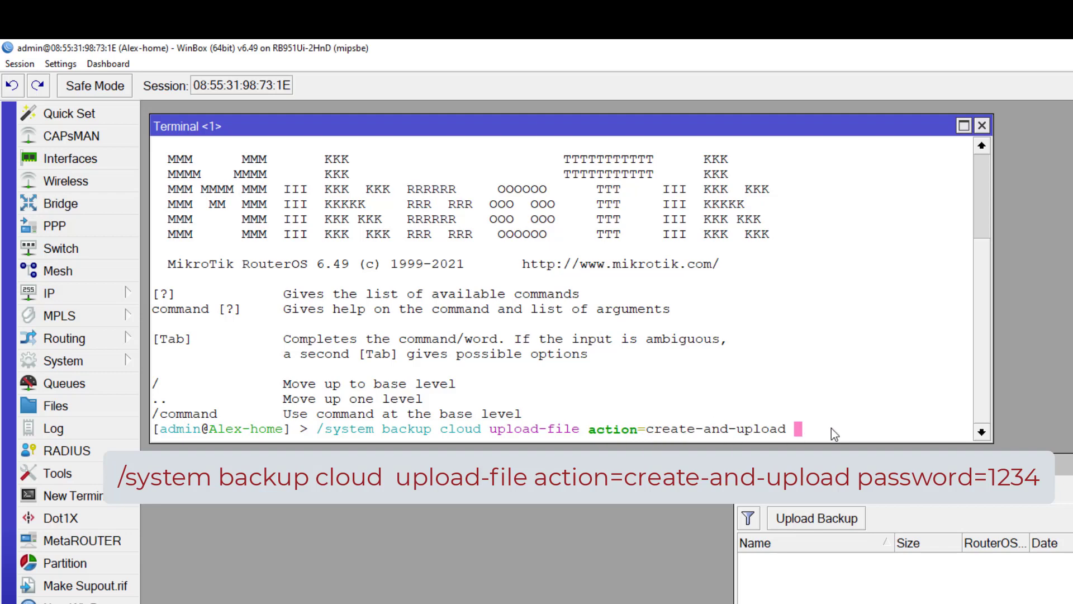
text(password=1234)
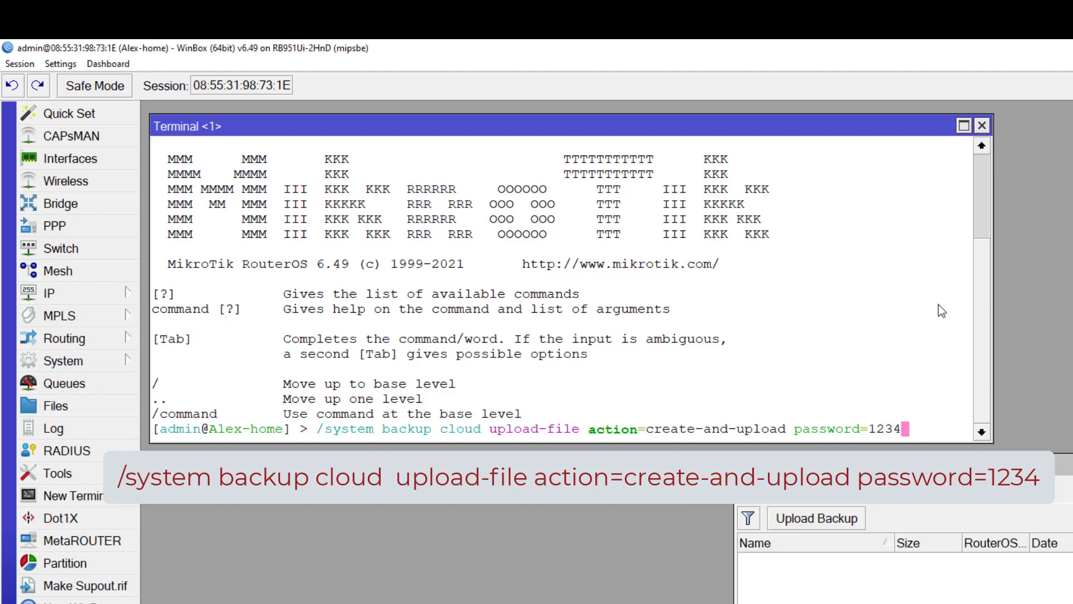
key(Return)
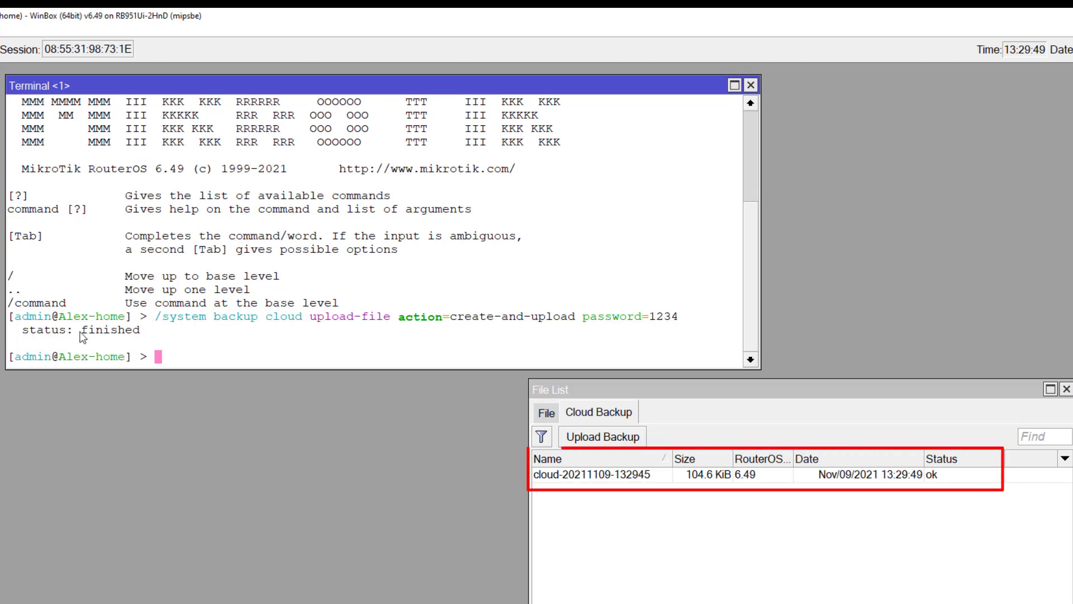
click(606, 480)
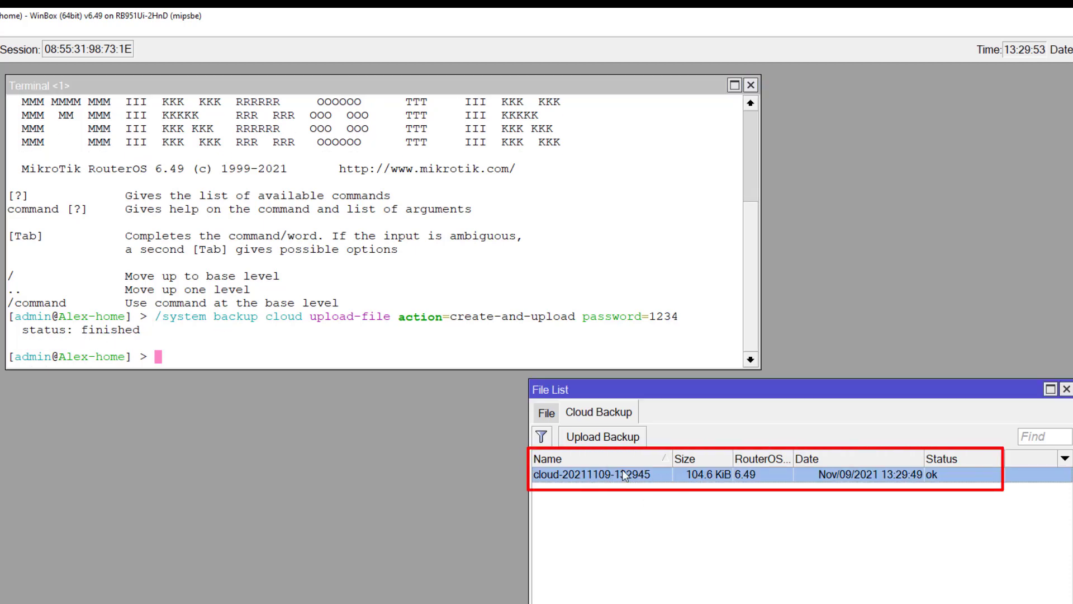
click(546, 416)
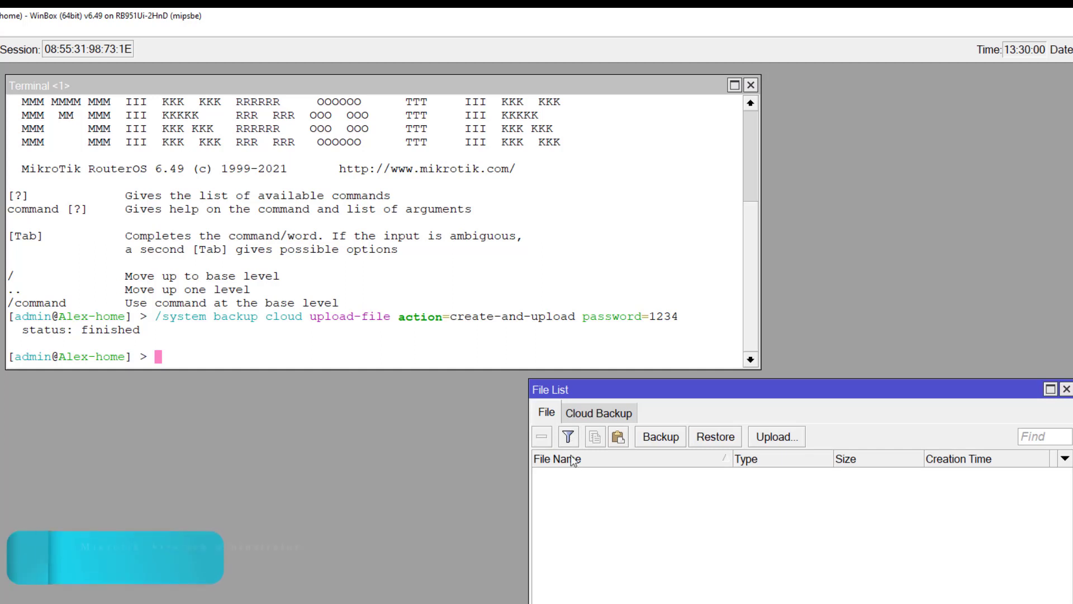
click(604, 414)
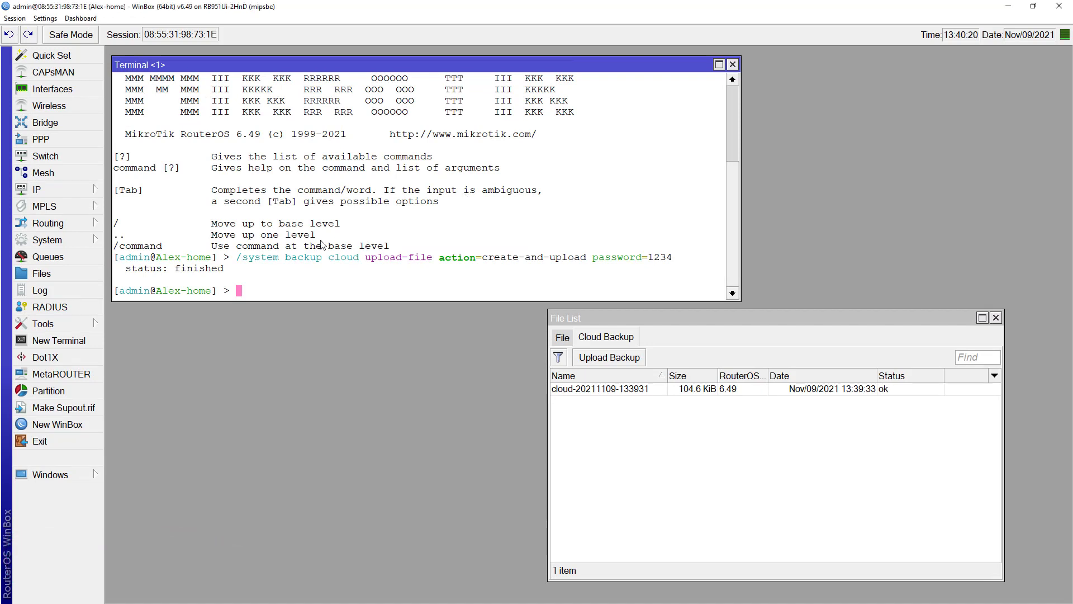
key(alt+Tab)
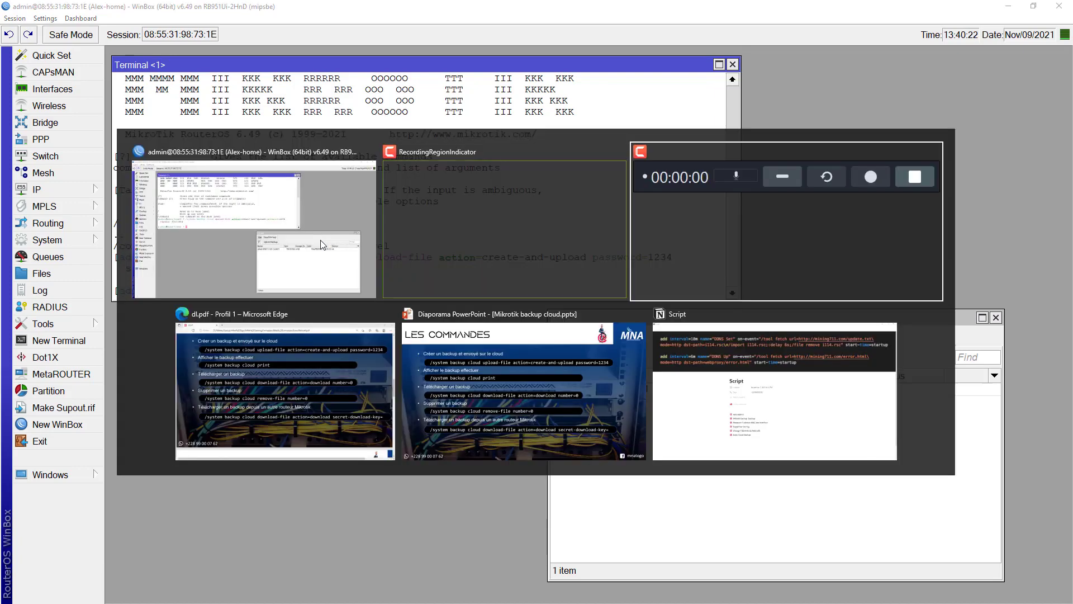
key(alt+Tab)
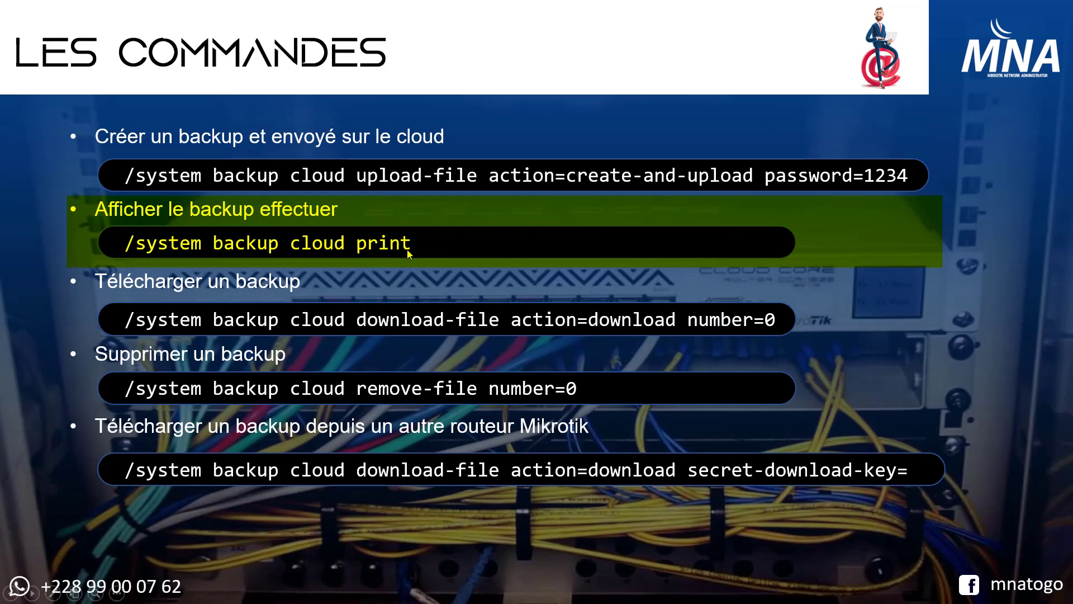
key(alt+Tab)
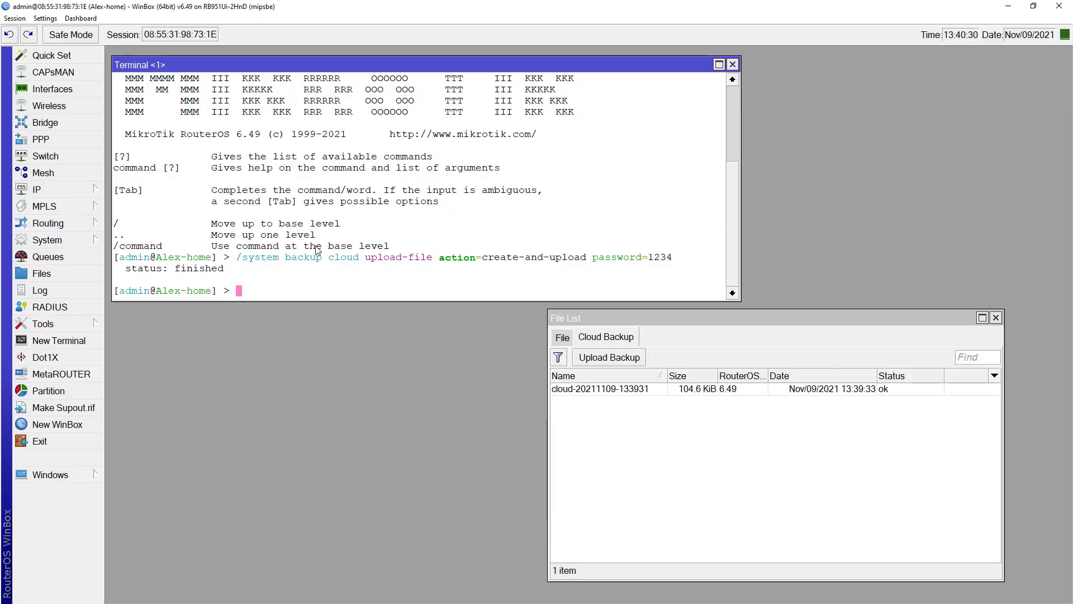
text(/system backup cl)
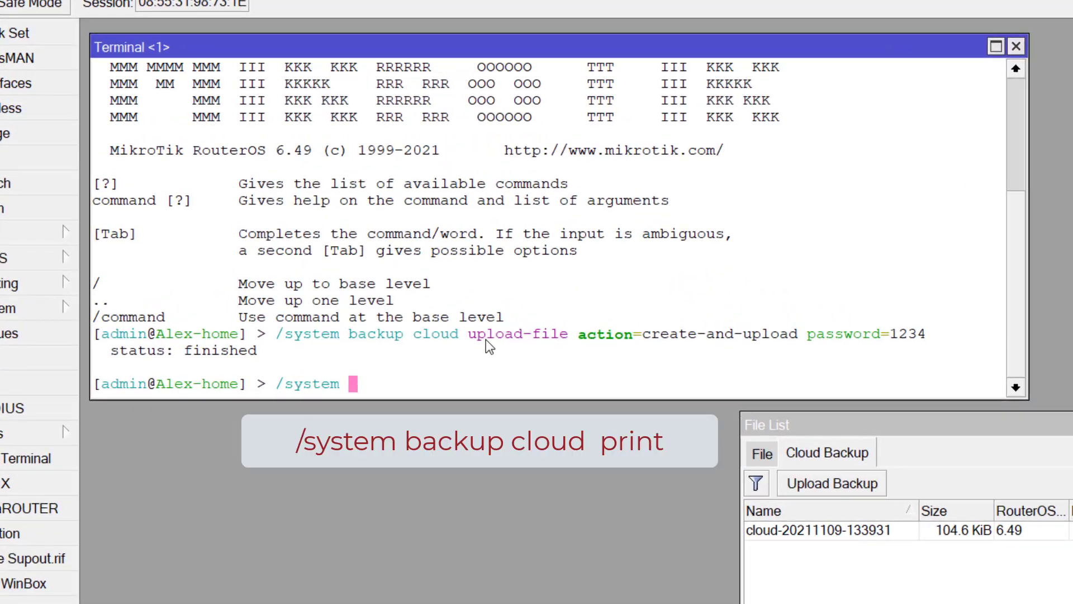
key(Tab)
text(print)
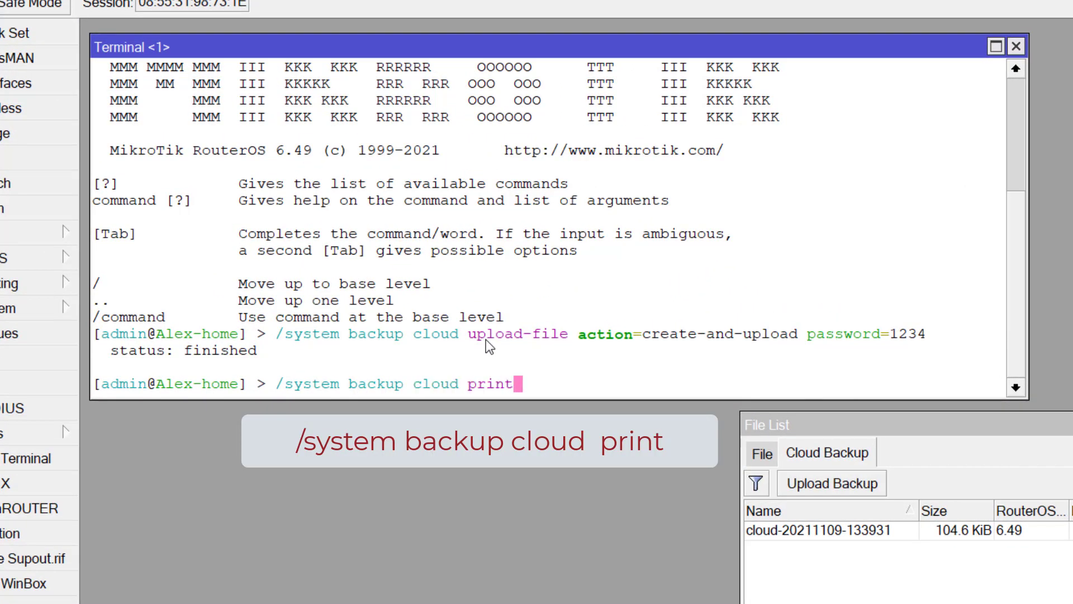
key(Return)
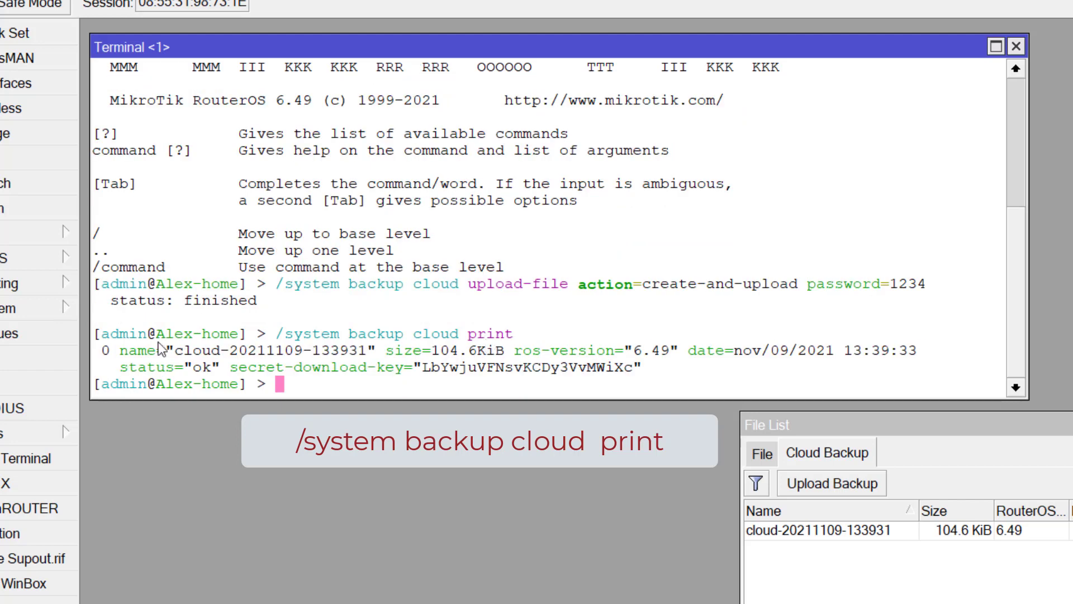
drag(95, 344, 660, 369)
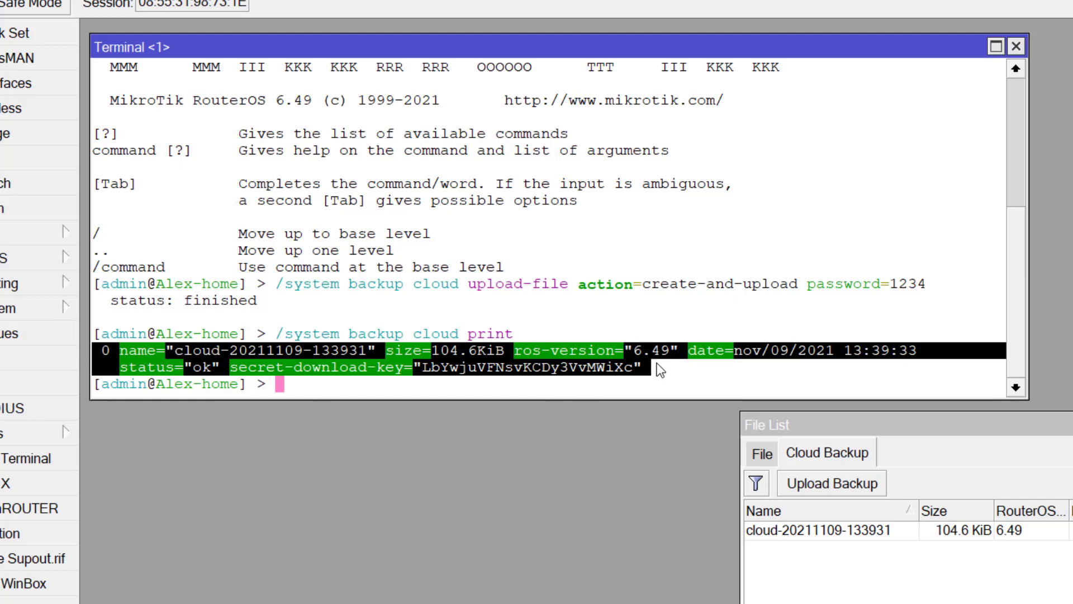
click(679, 366)
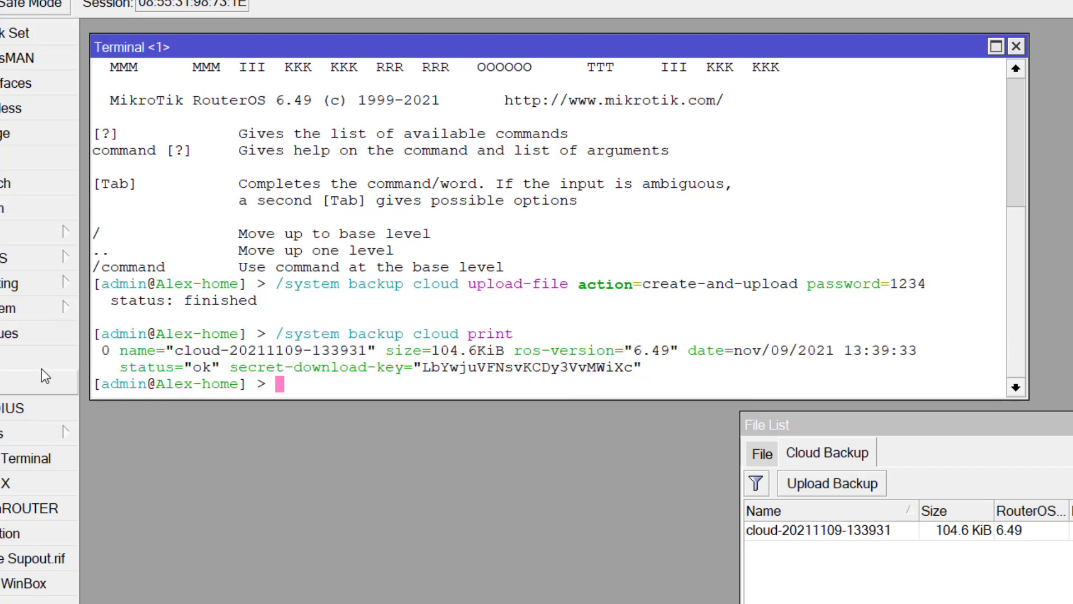
drag(101, 358, 349, 358)
drag(430, 357, 515, 359)
drag(625, 358, 939, 356)
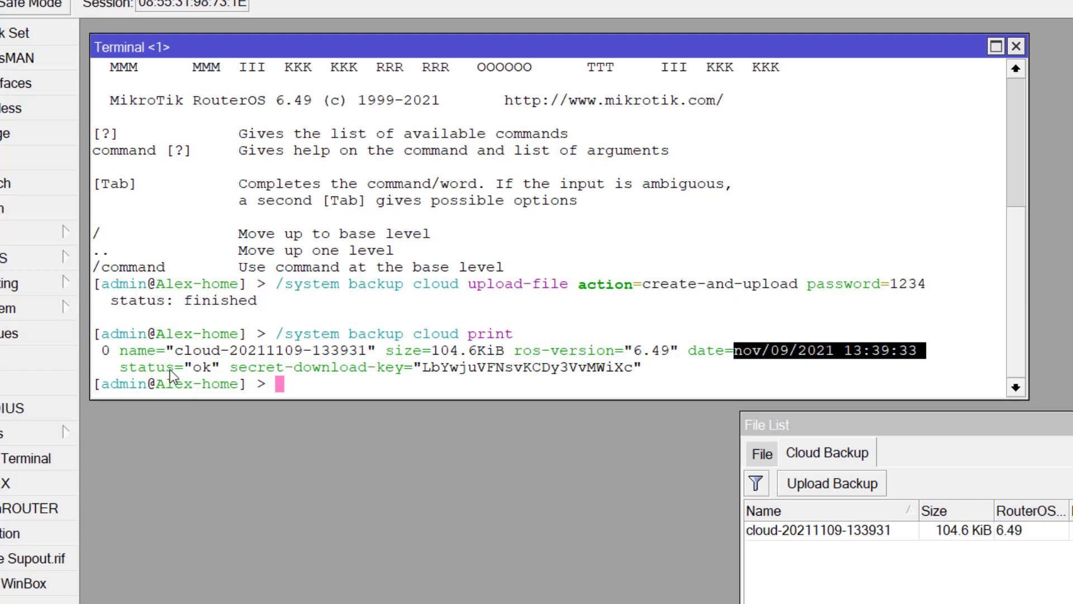
drag(196, 368, 213, 370)
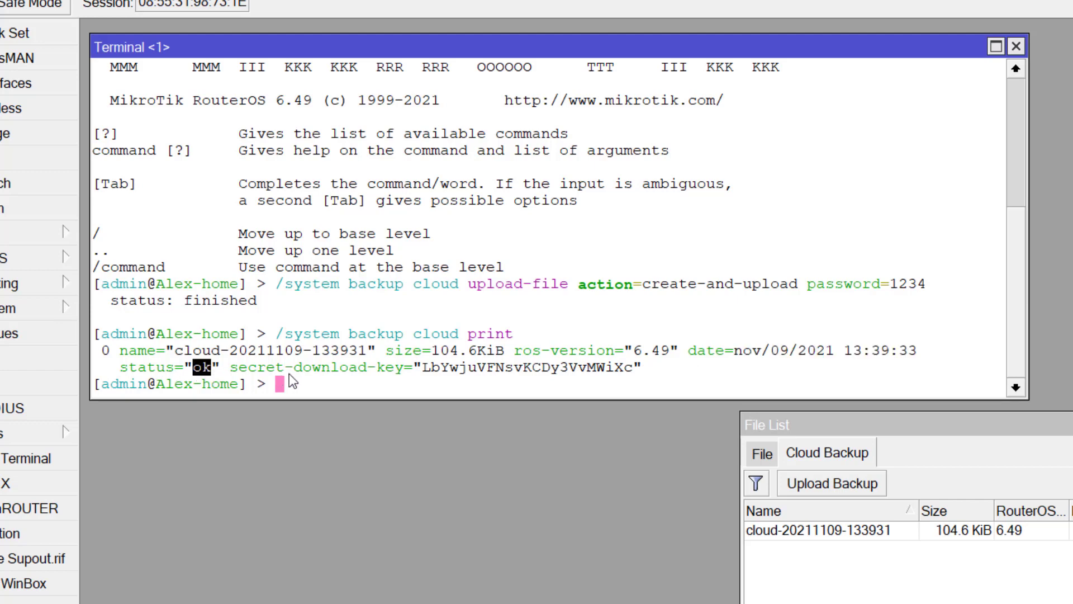
drag(423, 369, 632, 374)
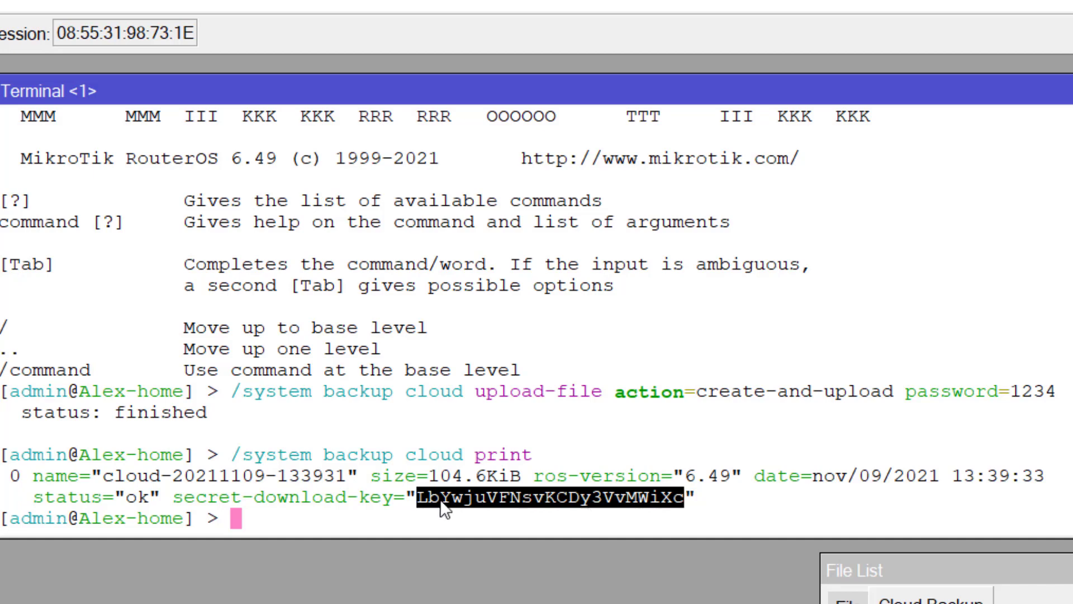
click(14, 474)
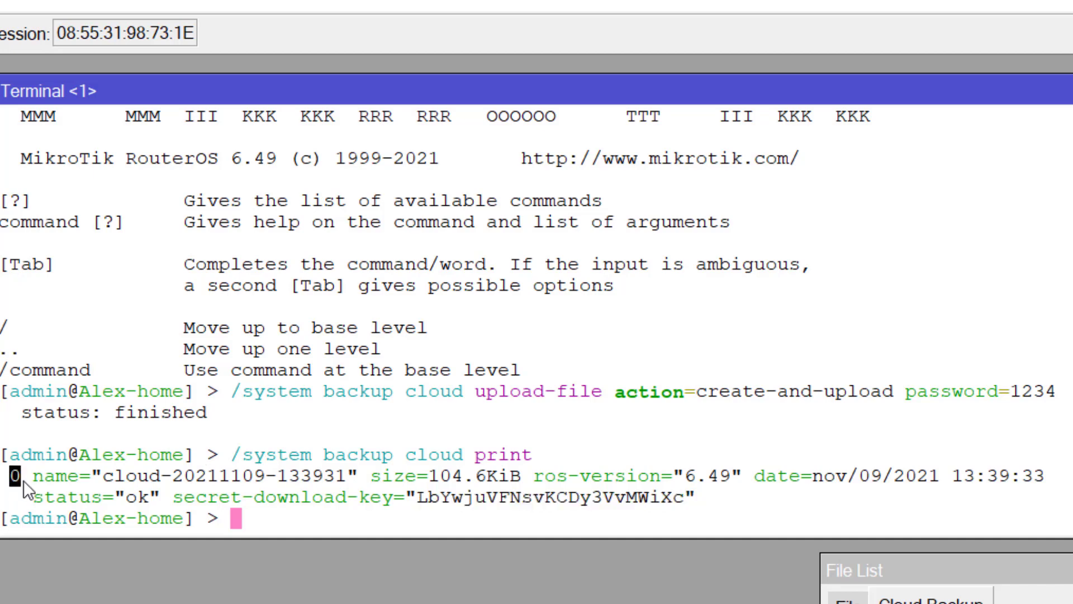
click(14, 478)
drag(8, 478, 23, 481)
click(17, 479)
drag(417, 498, 699, 503)
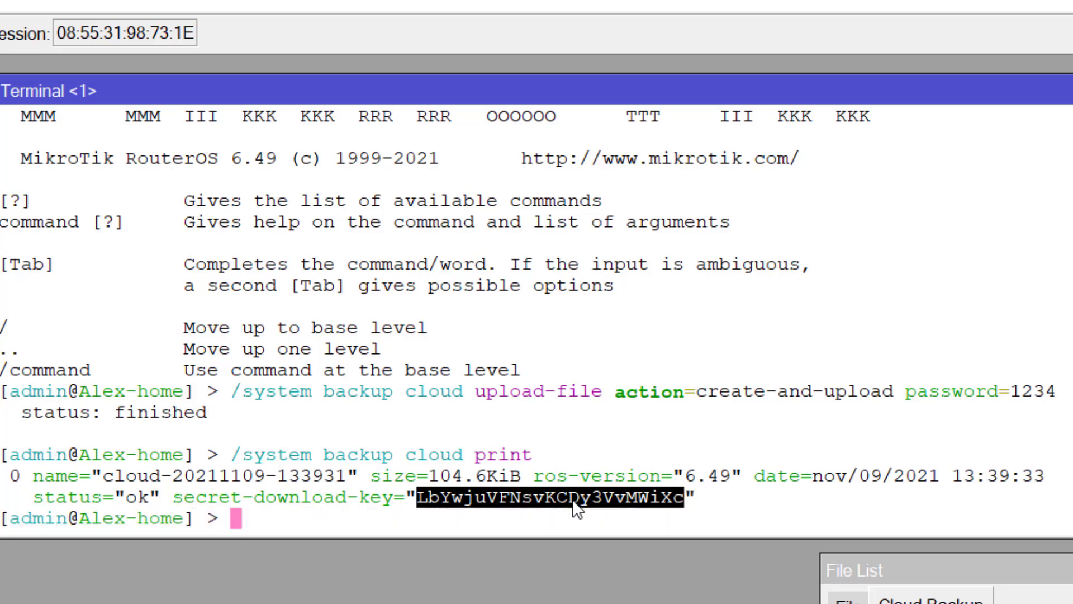
click(344, 513)
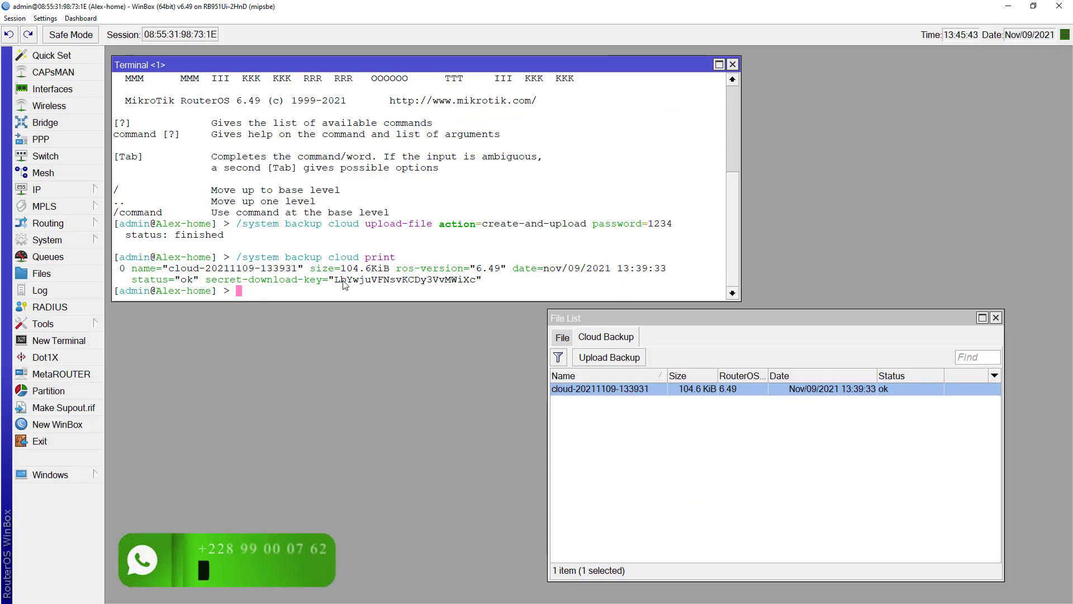
Switch the File List back to its File tab and advance the slides to the download step
click(561, 337)
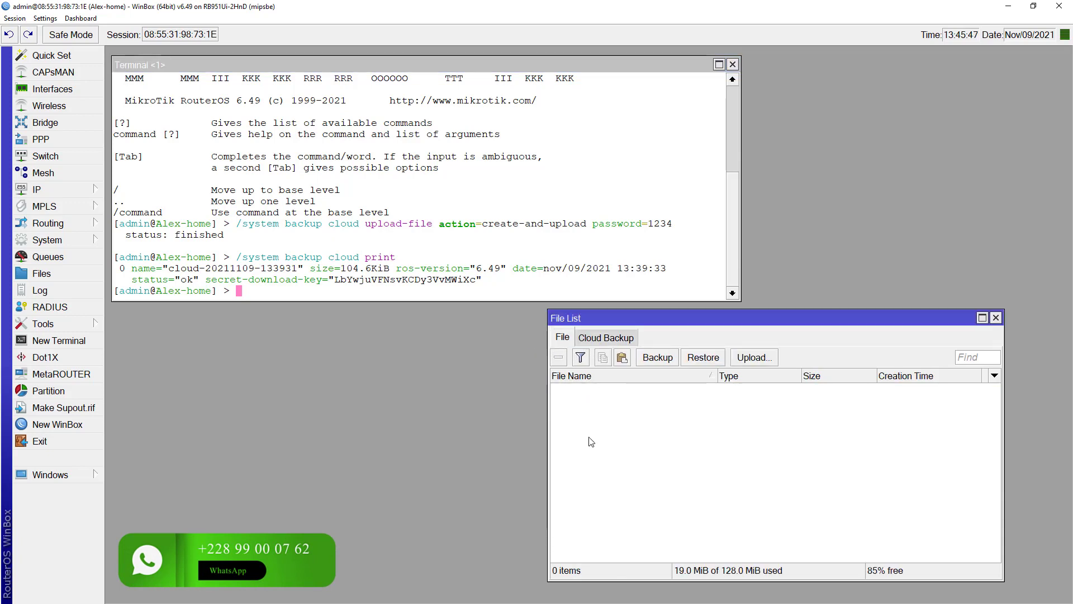
key(alt+Tab)
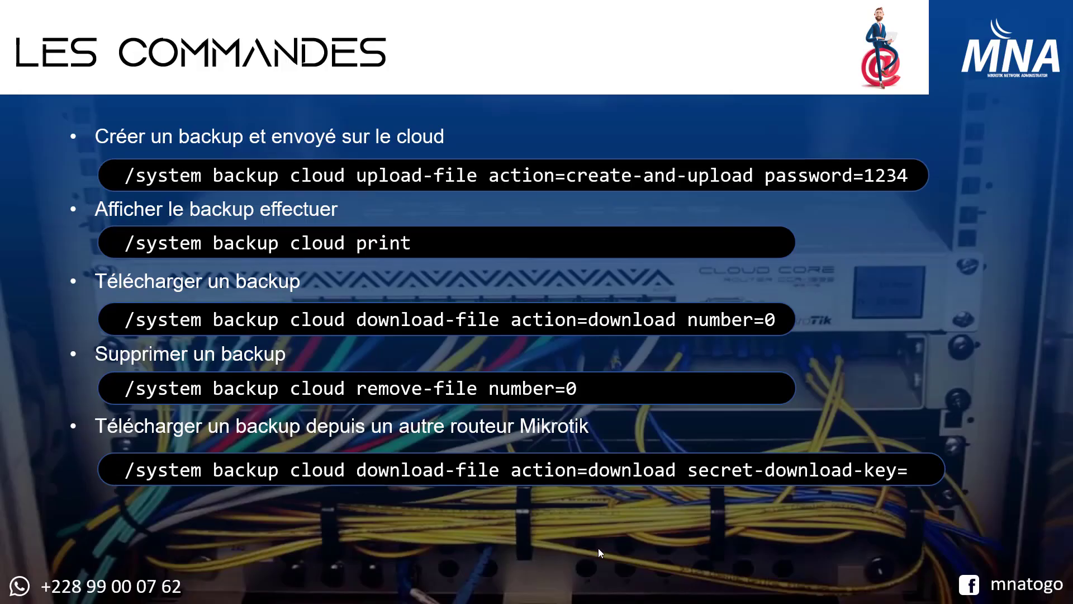
click(126, 321)
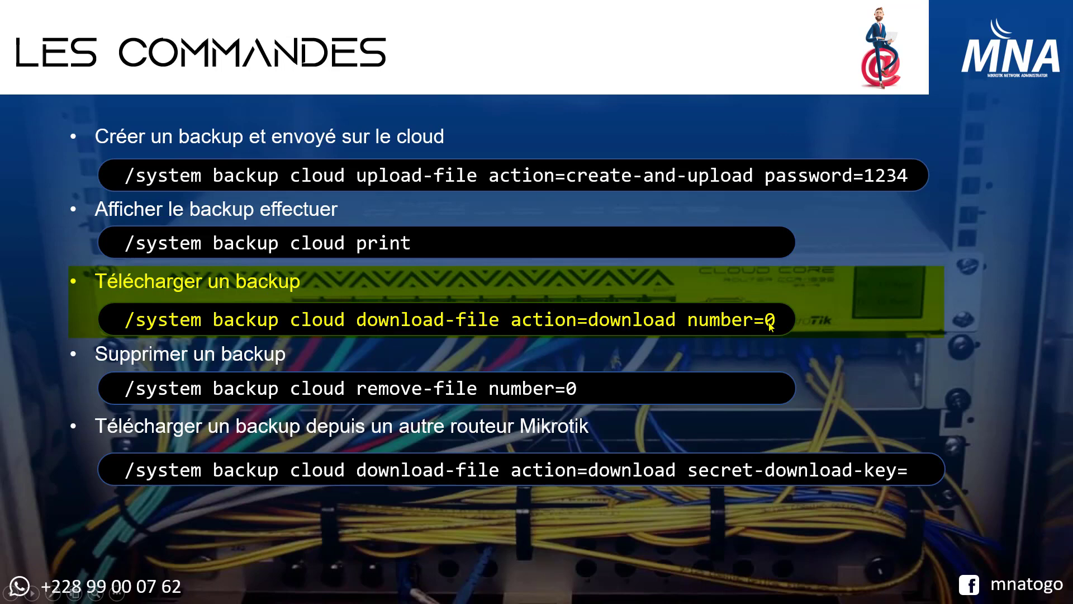
key(alt+Tab)
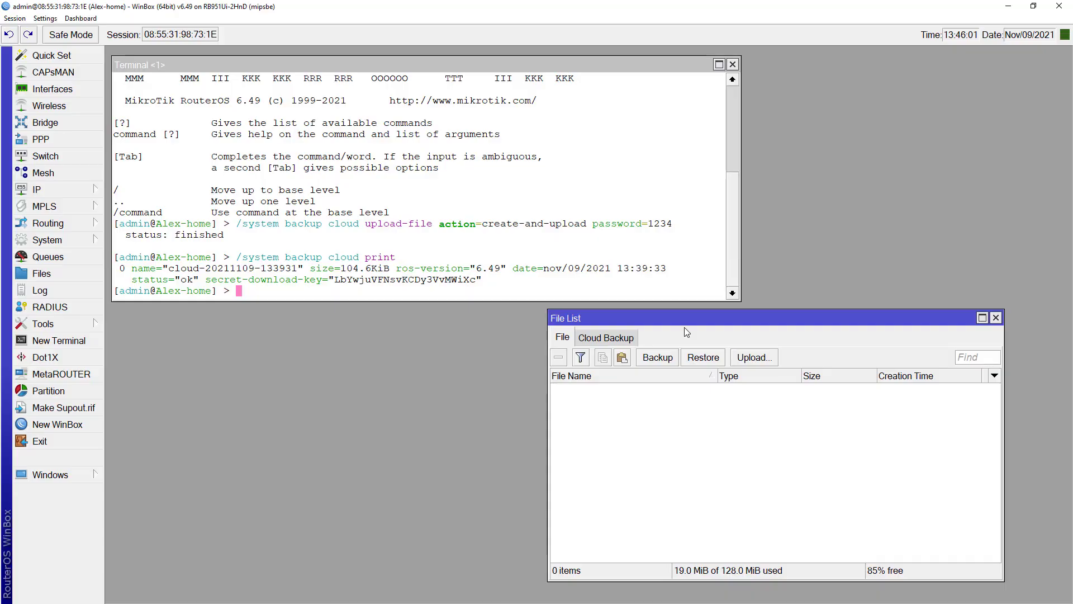
Download cloud backup 0 with /system backup cloud download-file action=download number=0
click(412, 241)
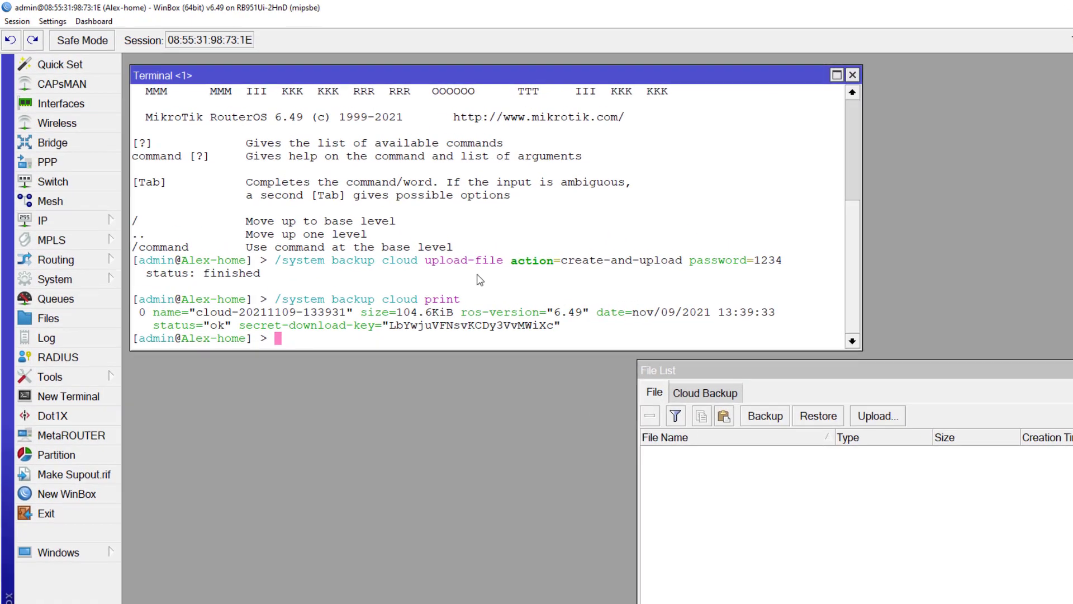
text(/sy)
key(Tab)
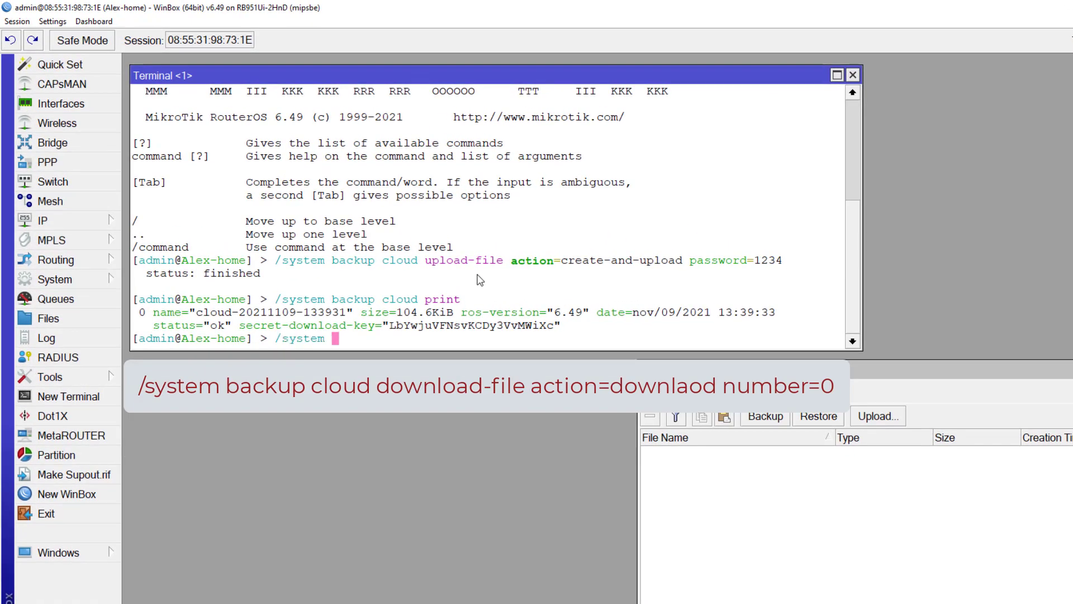
text(bac)
key(Tab)
text(cl)
key(Tab)
text(dow)
key(Tab)
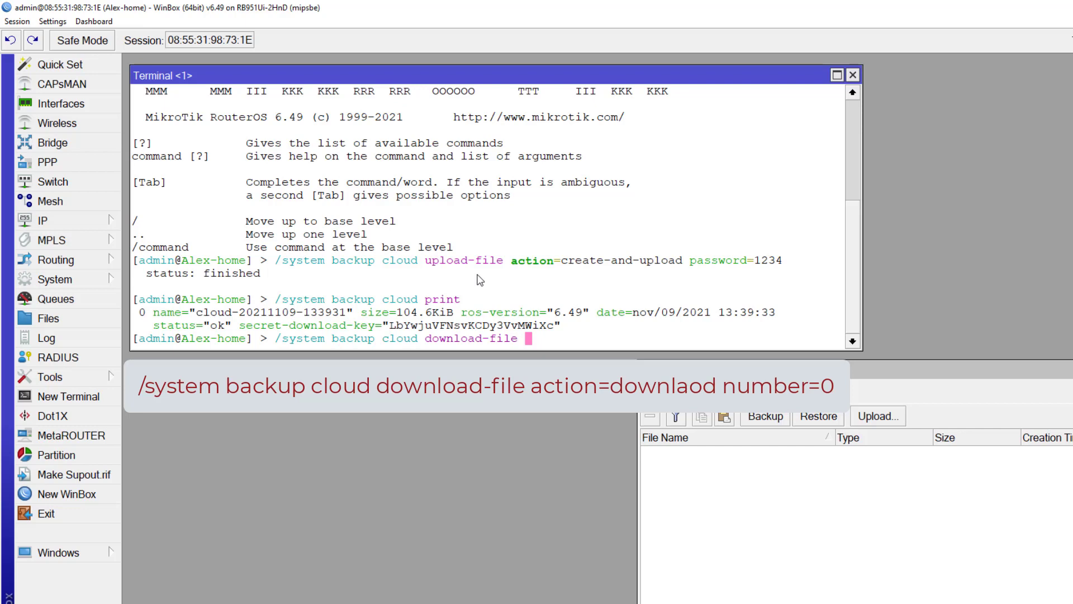
text(ac)
key(Tab)
text(do)
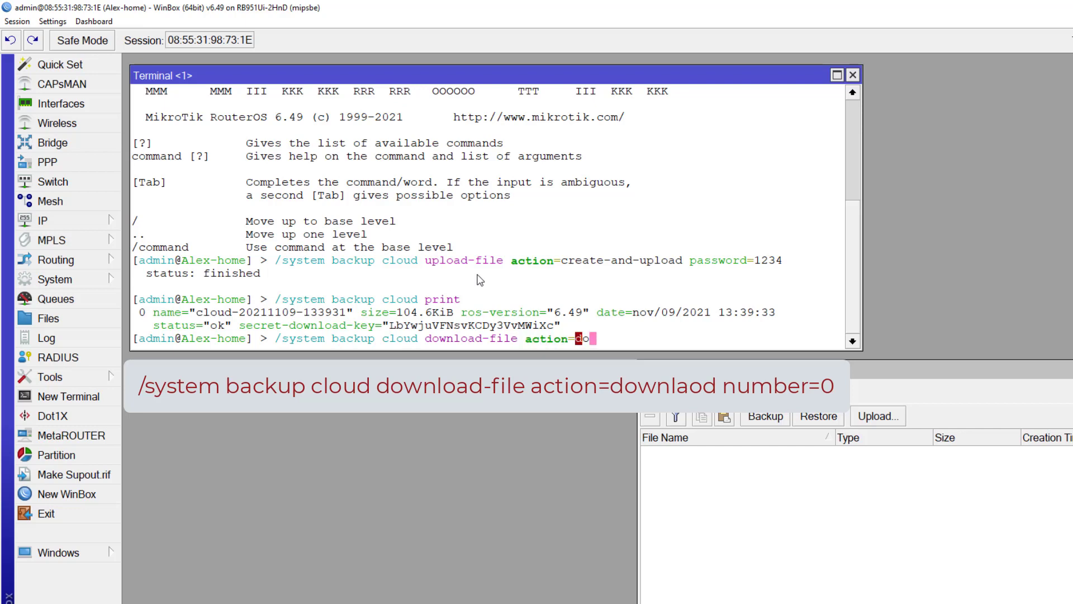
key(Tab)
text(n)
key(Tab)
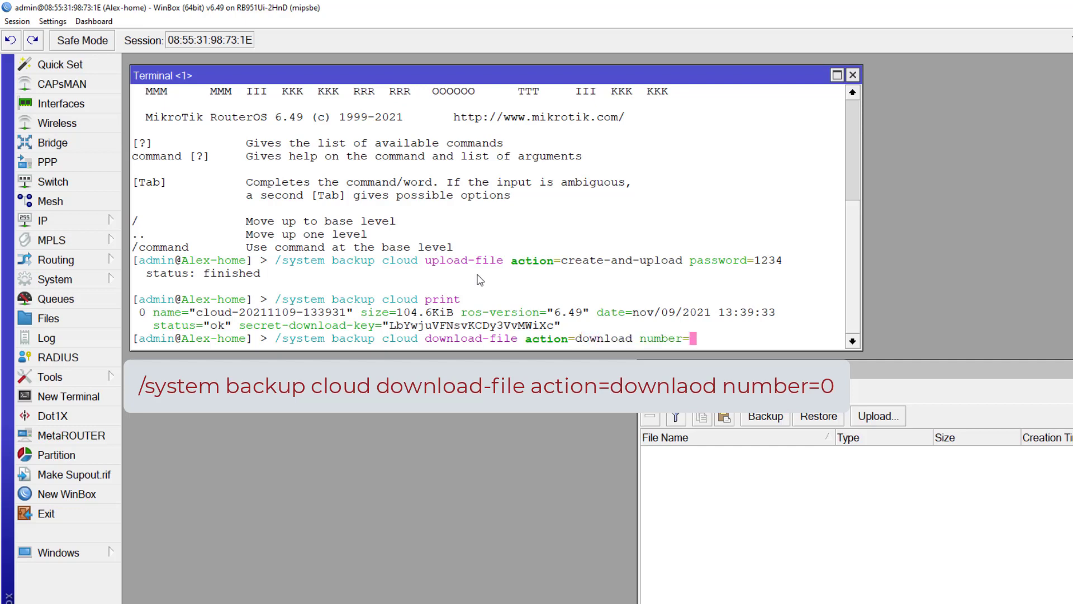
text(0)
key(Return)
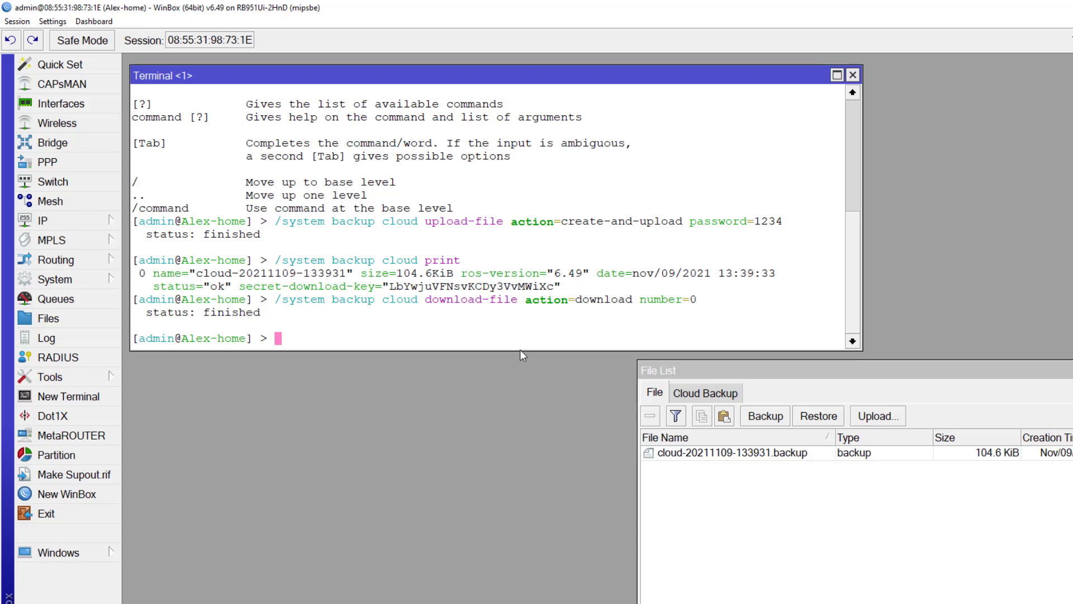
Compare the downloaded cloud-20211109-133931.backup file with its Cloud Backup entry
click(721, 454)
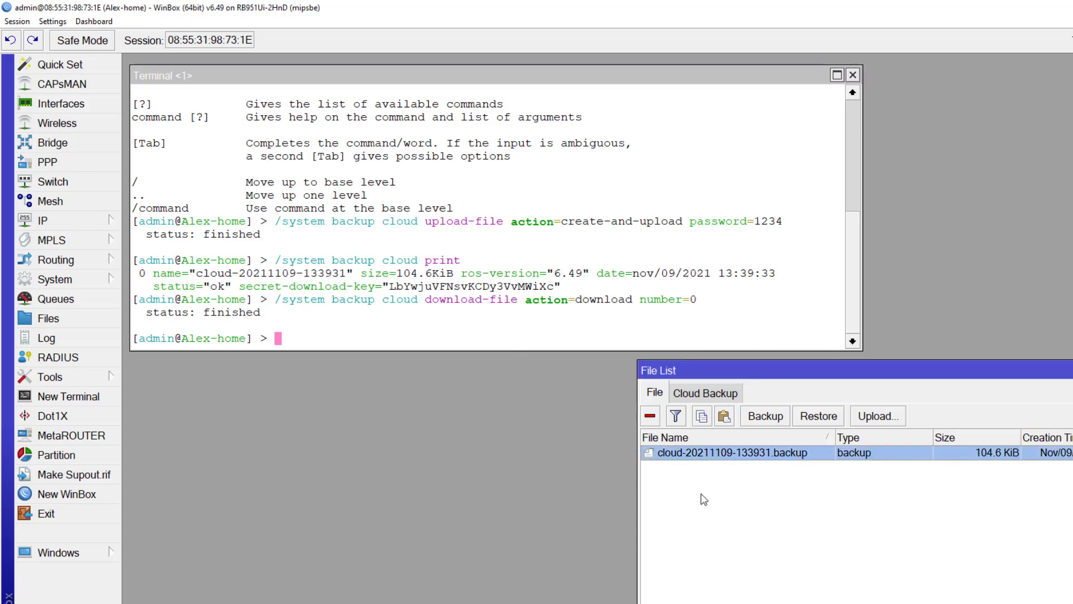
click(713, 392)
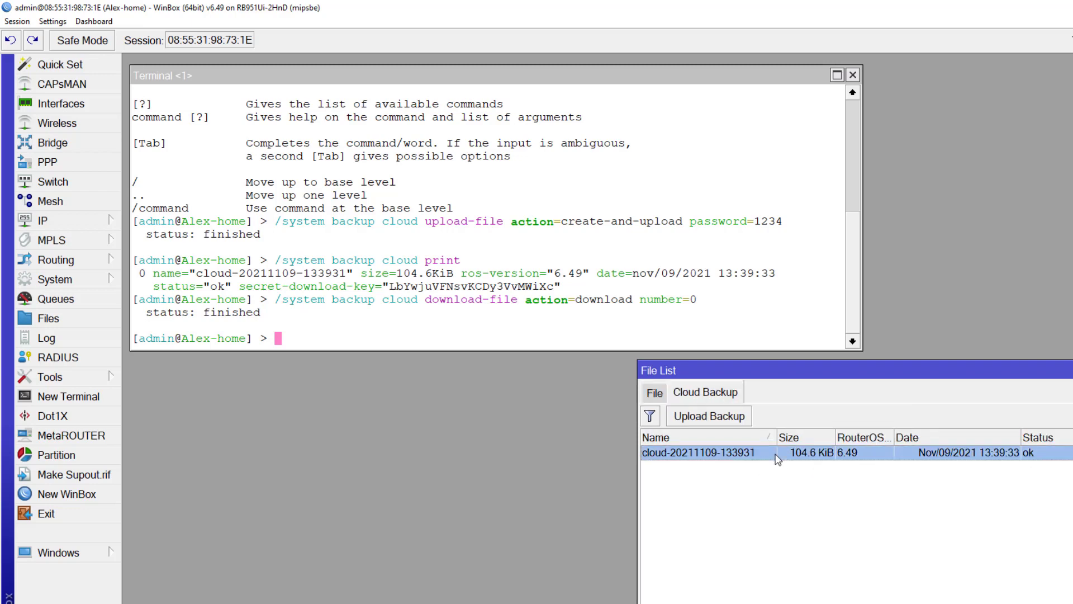
click(655, 392)
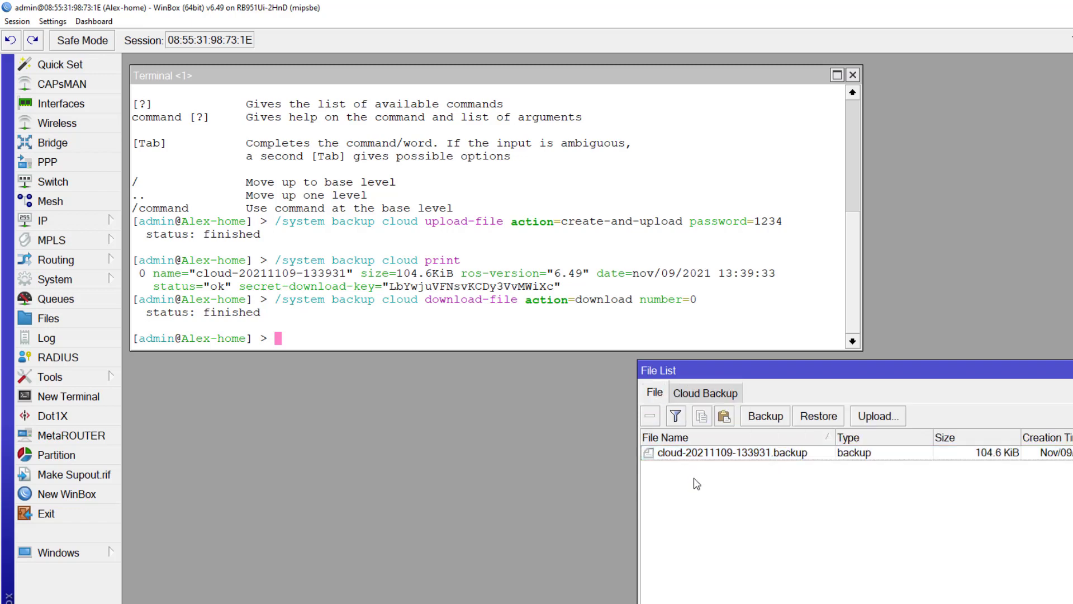
click(691, 457)
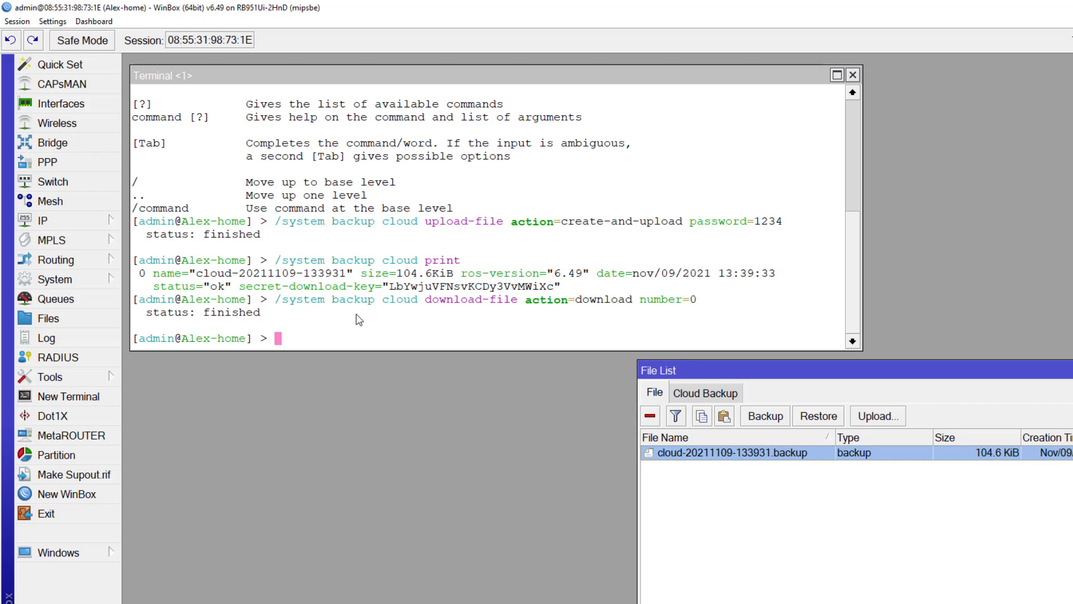
click(733, 400)
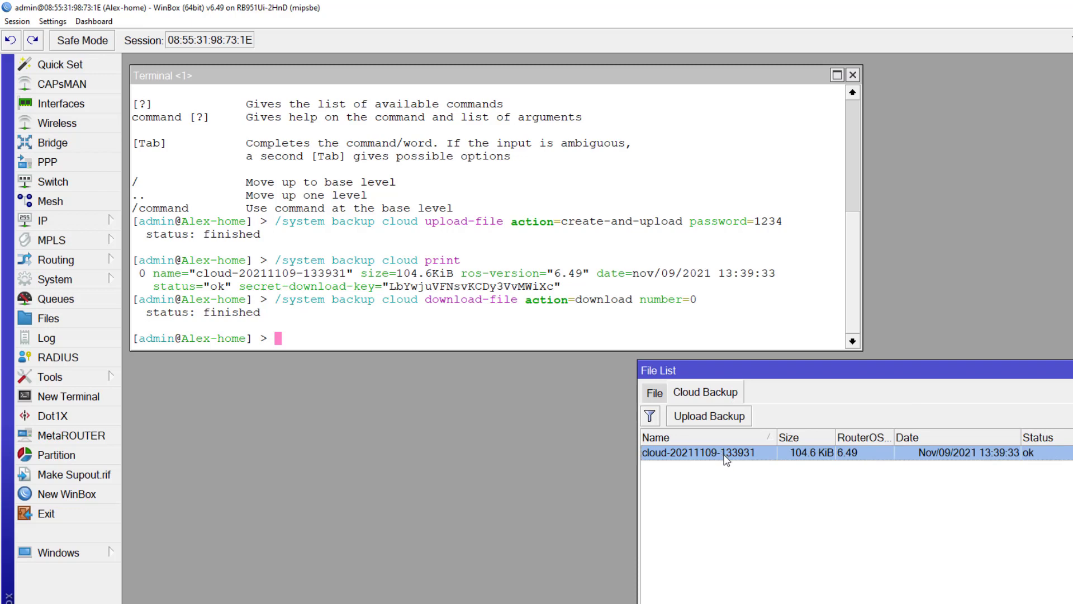
click(492, 331)
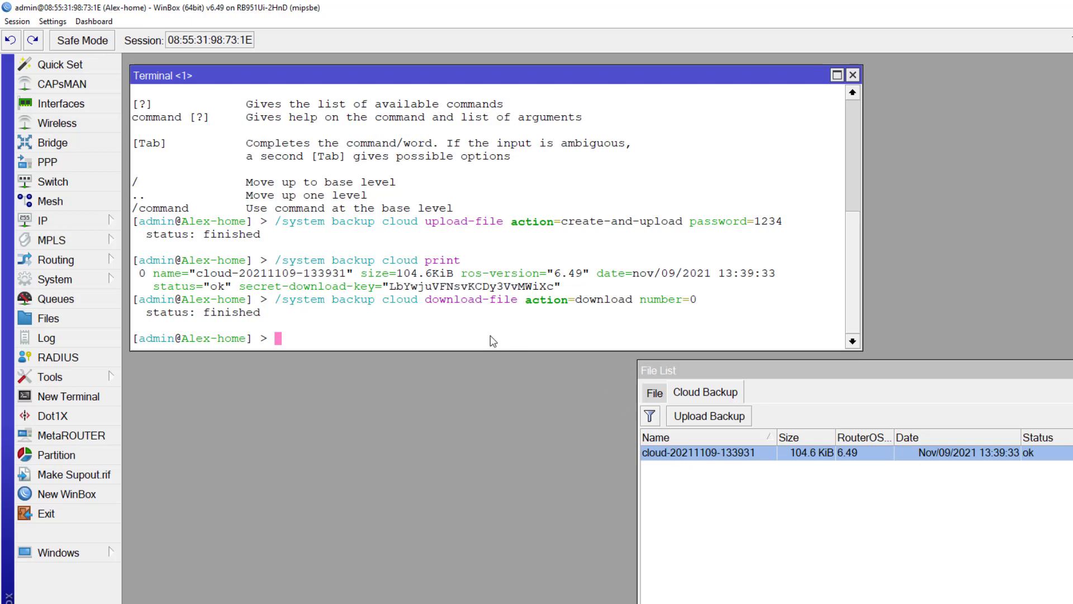
text(/system backup )
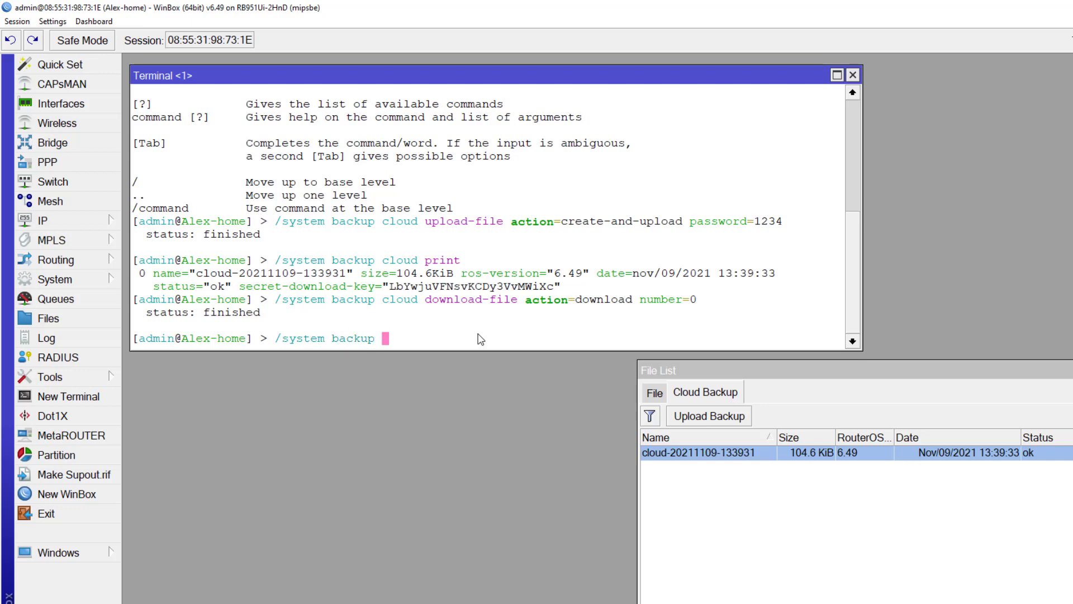
text(cloud u)
Run the cloud upload-file action=create-and-upload command with a backup password
key(Tab)
text(act)
key(Tab)
text(cr)
key(Tab)
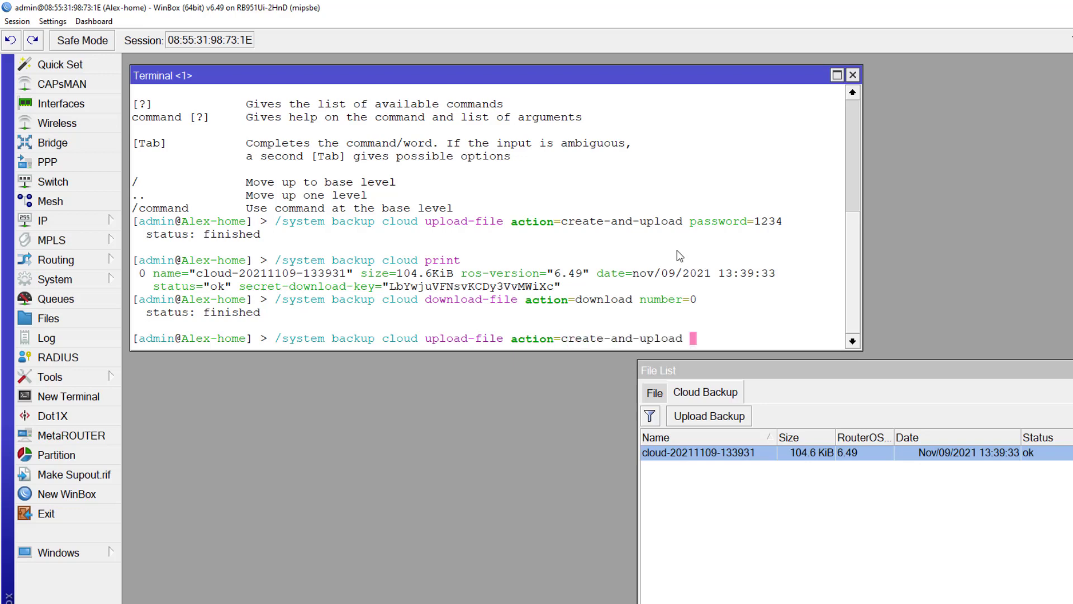
text(pas)
key(Tab)
text(1234)
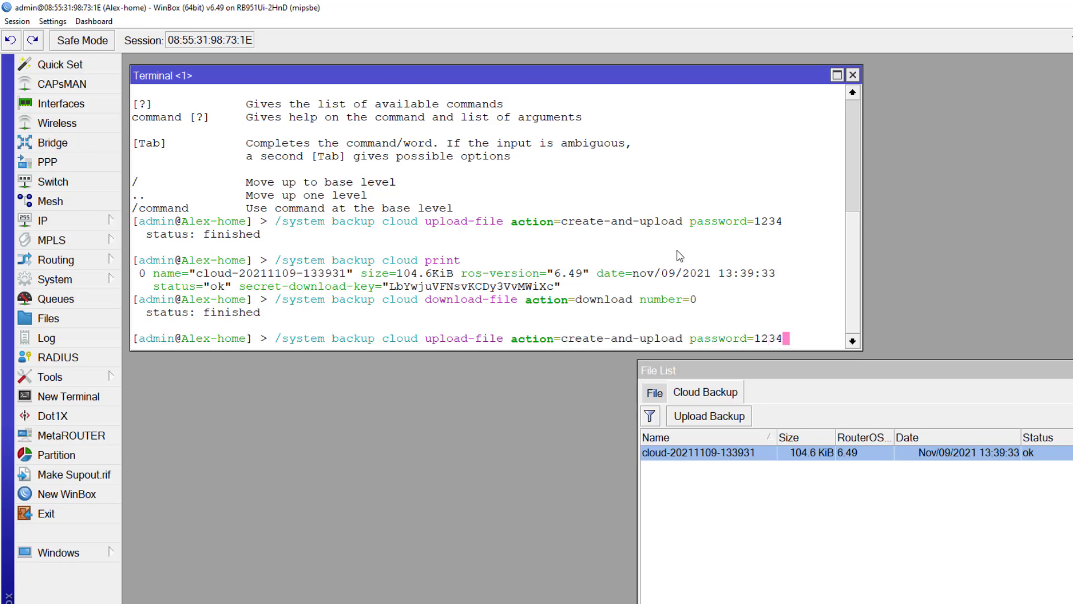
key(Return)
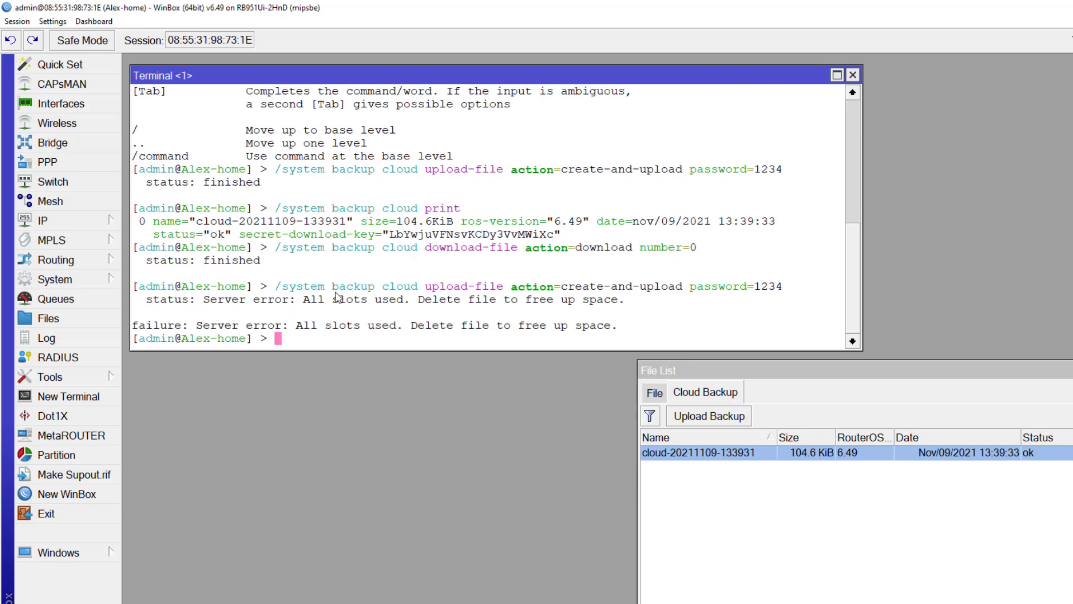
Highlight the all-slots-used server error and check the slides for the delete step
drag(141, 300, 626, 330)
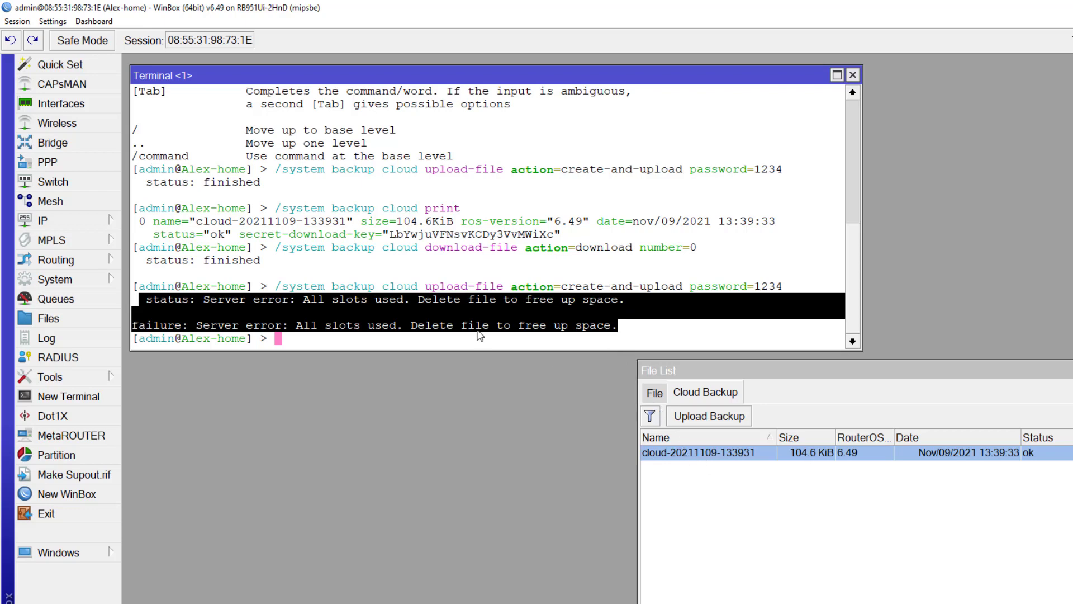
click(603, 295)
key(alt+Tab)
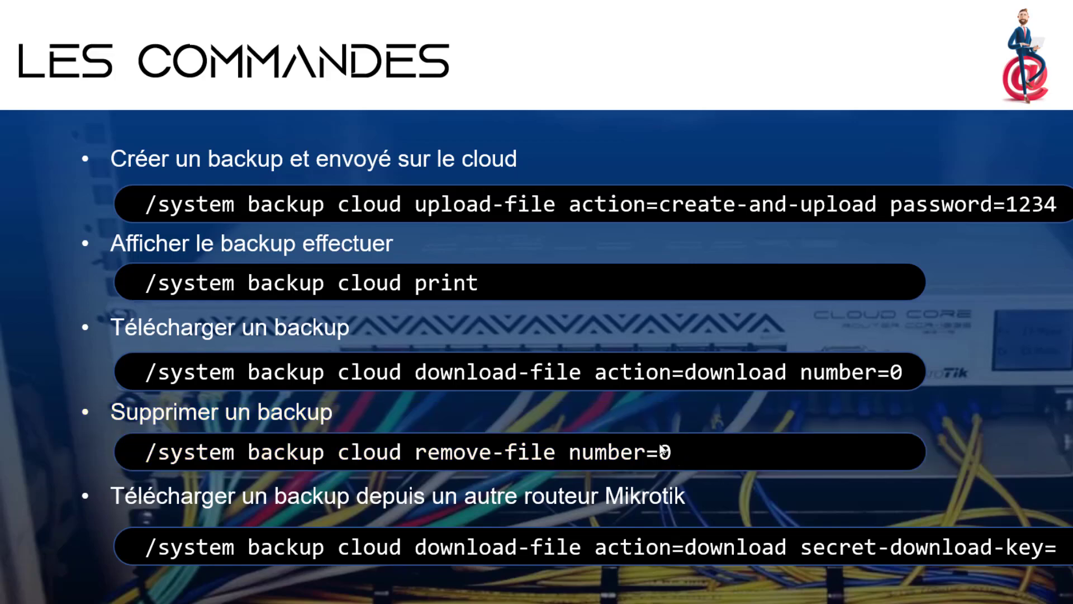
key(alt+Tab)
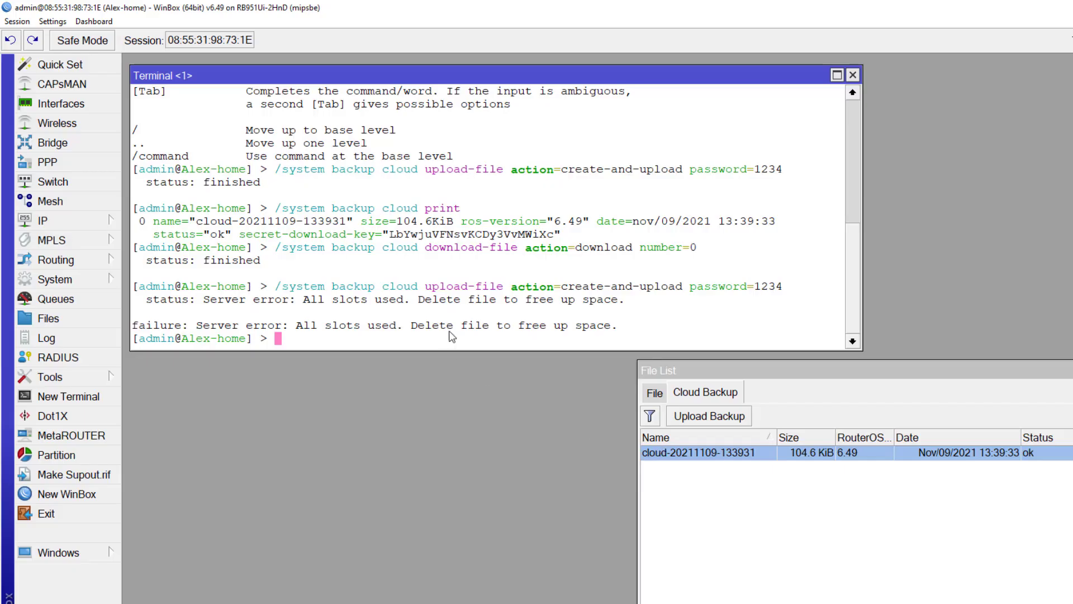
Remove cloud backup 0 with /system backup cloud remove-file number=0
text(/s)
text(ystem ba)
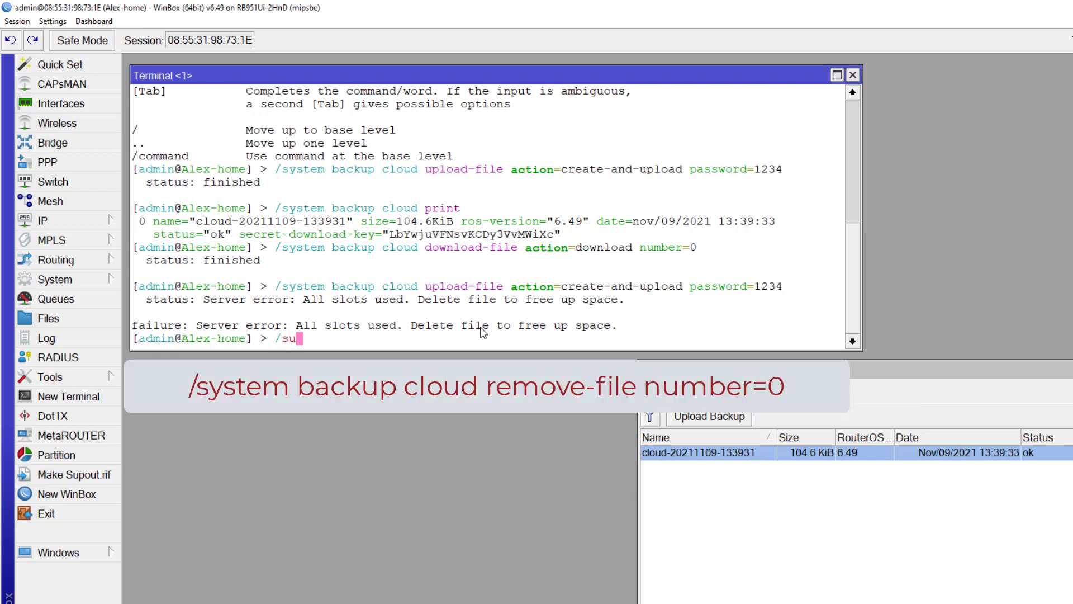
text(ckup )
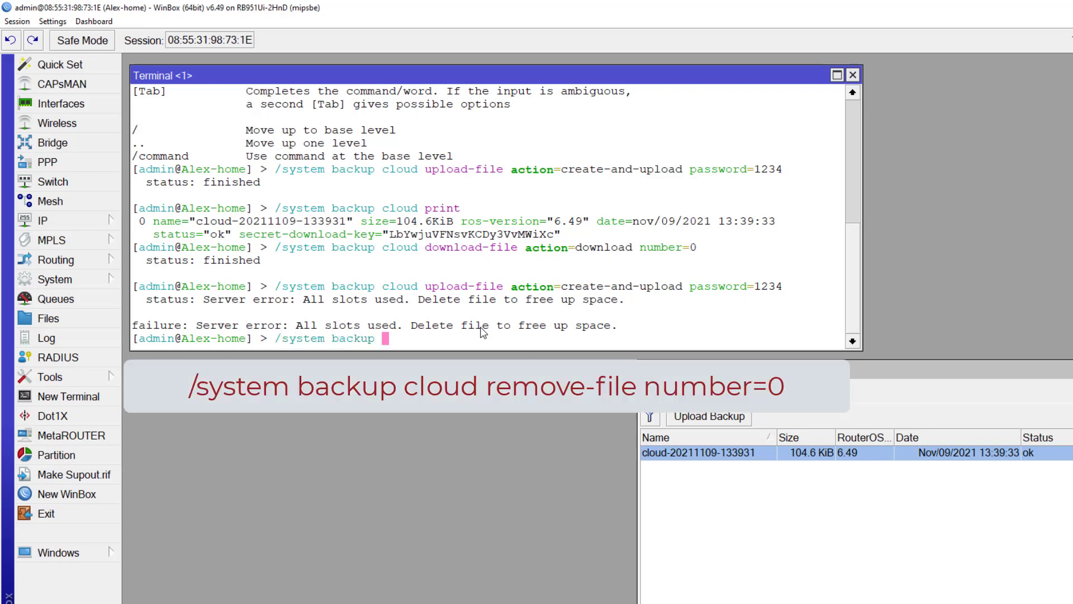
text(cloud remove-file)
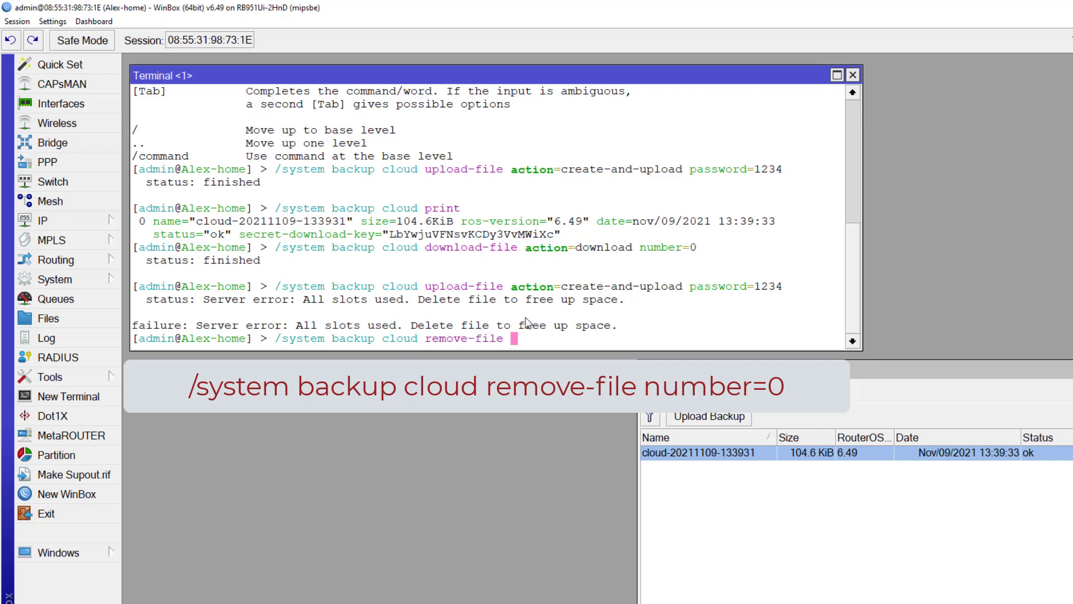
drag(561, 299, 566, 307)
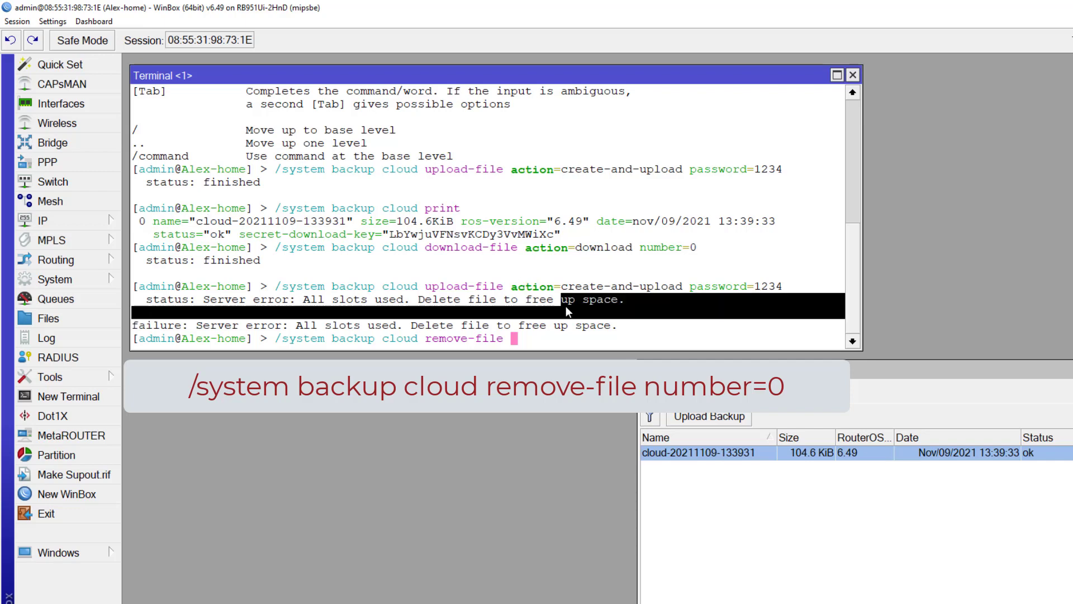
text(nu)
key(Tab)
click(608, 337)
text(0)
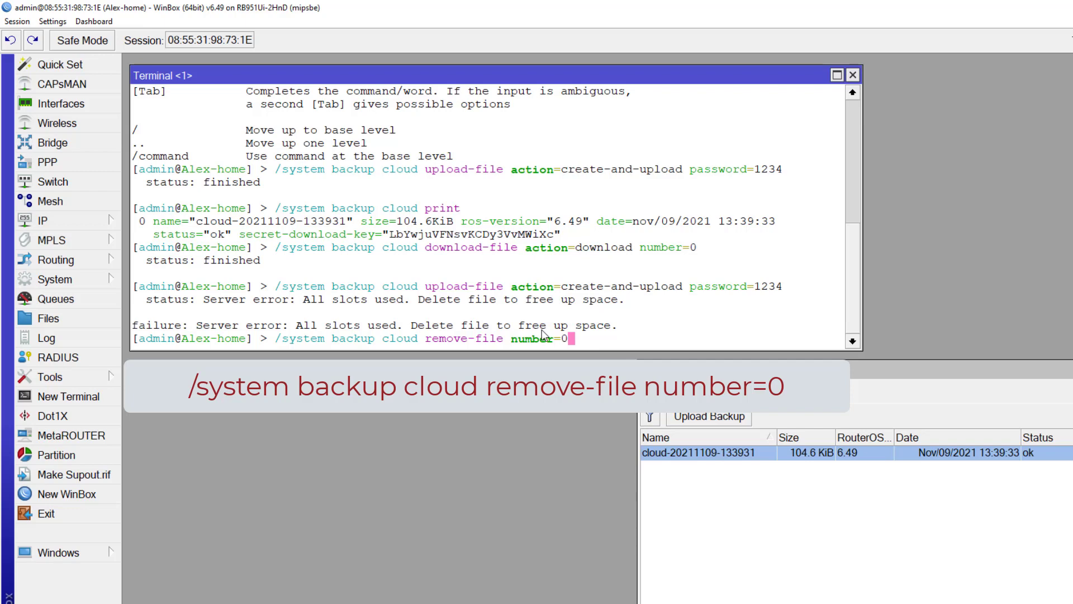
click(727, 476)
click(723, 454)
click(679, 336)
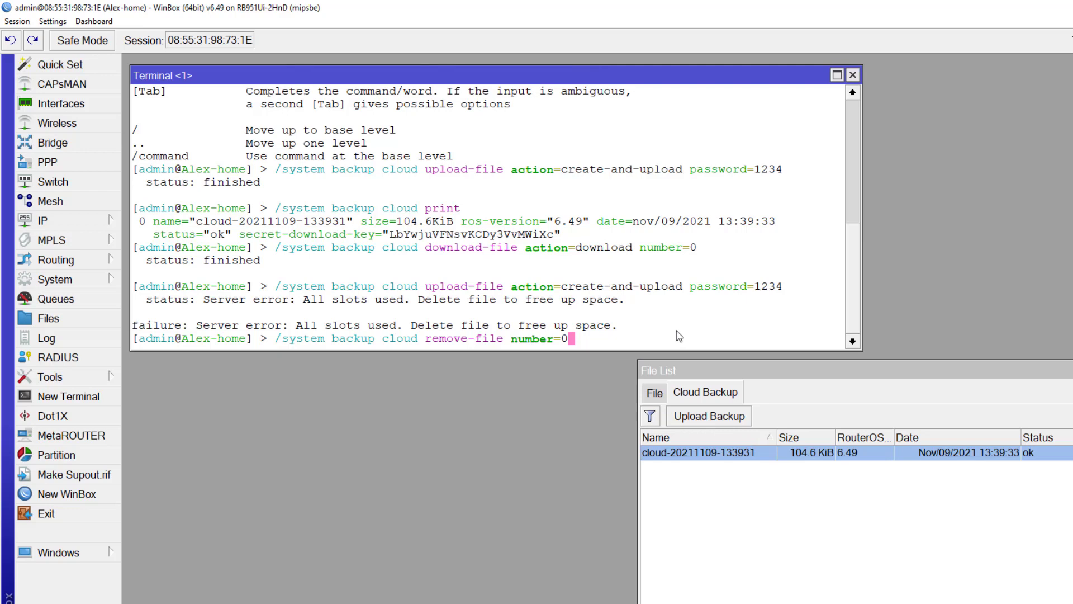
key(Return)
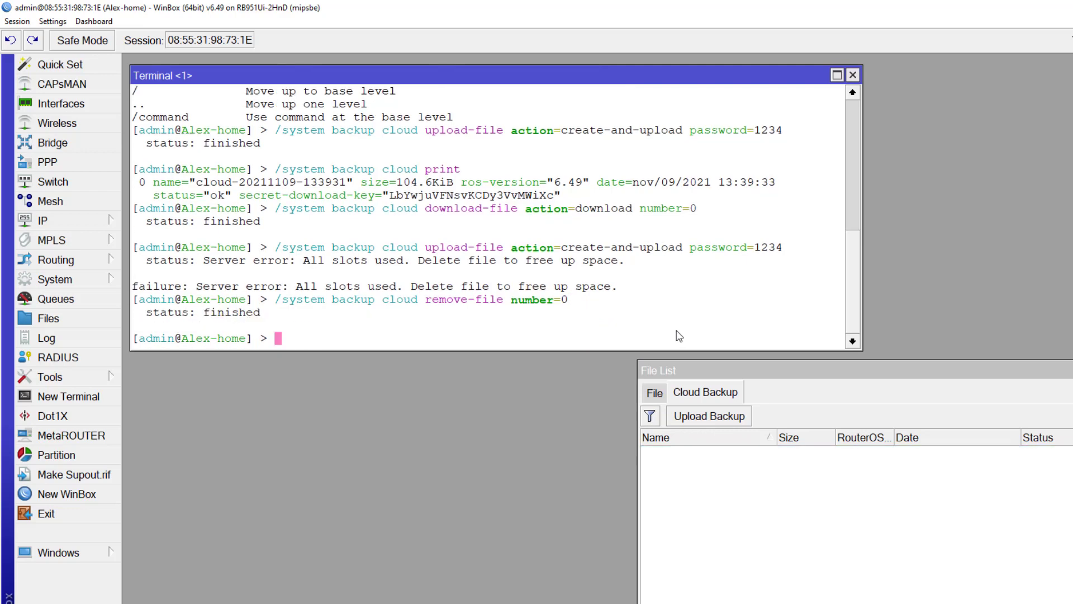
Confirm the cloud list is empty, then rerun the password-protected create-and-upload cloud backup command
click(721, 489)
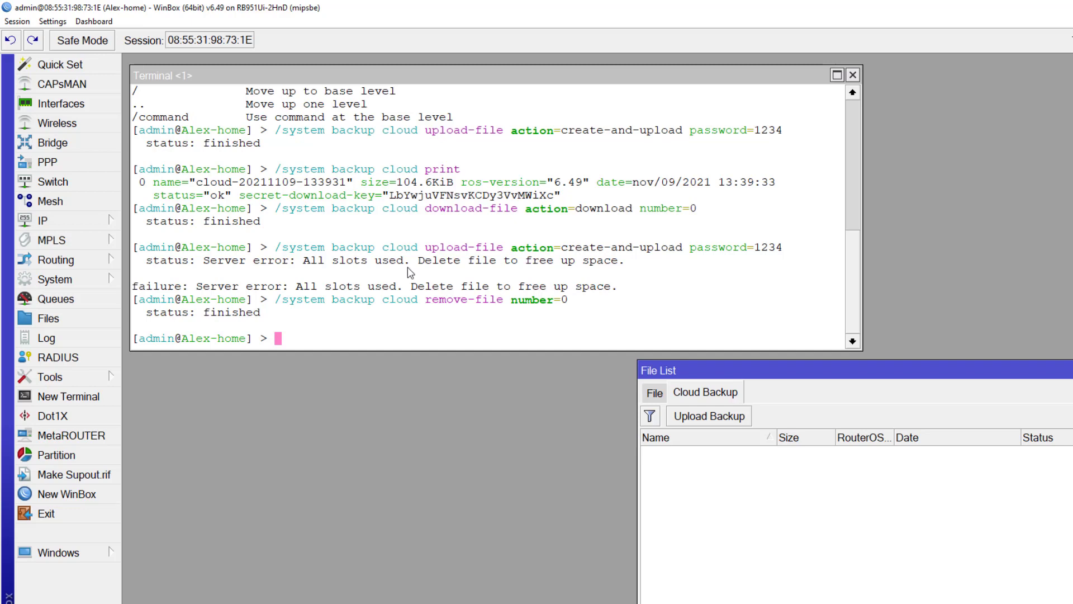
drag(433, 286, 448, 291)
text(/st)
key(BackSpace)
text(ystem backup )
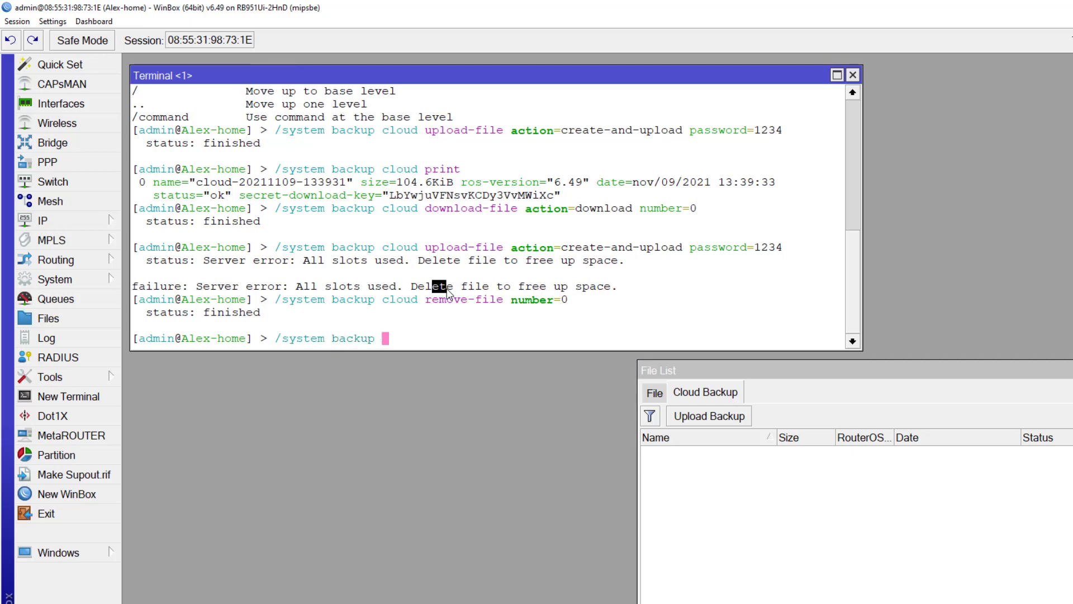
text(cloud )
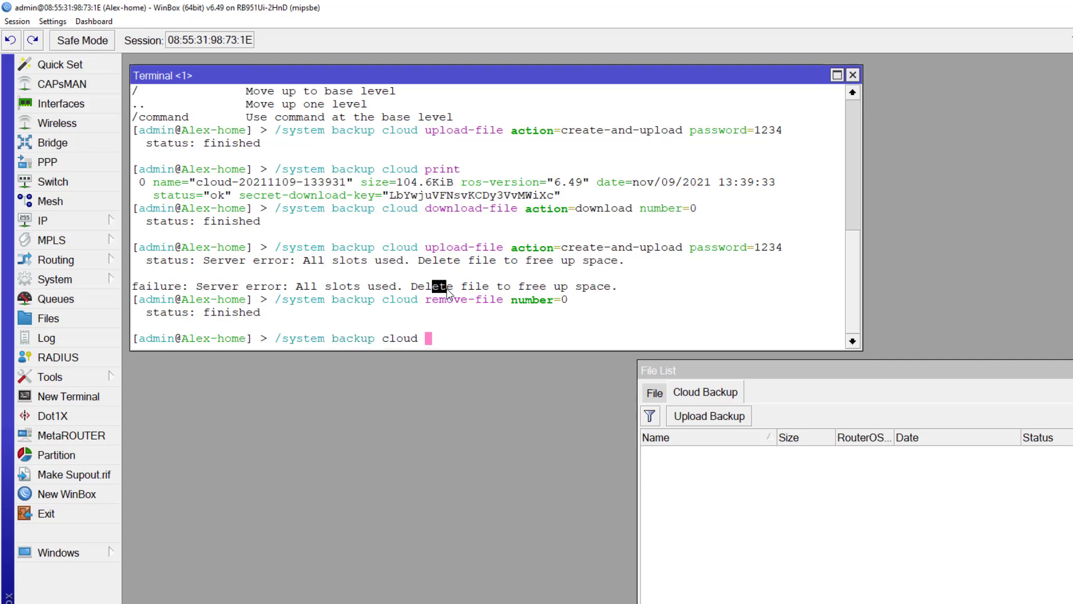
text(upload-file action=cre)
key(Tab)
text(password=)
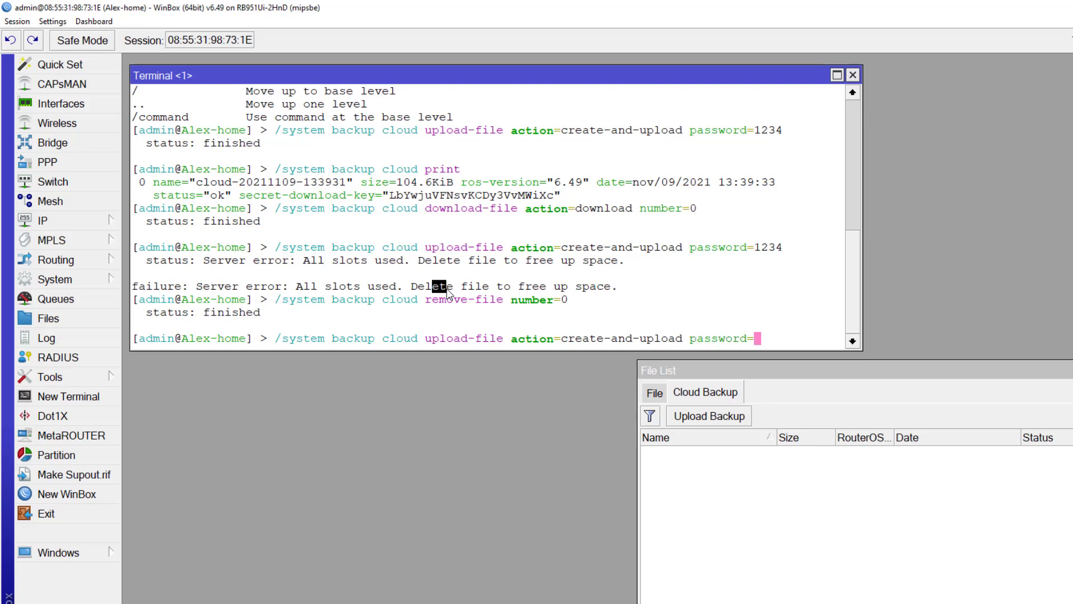
text(1234)
key(Return)
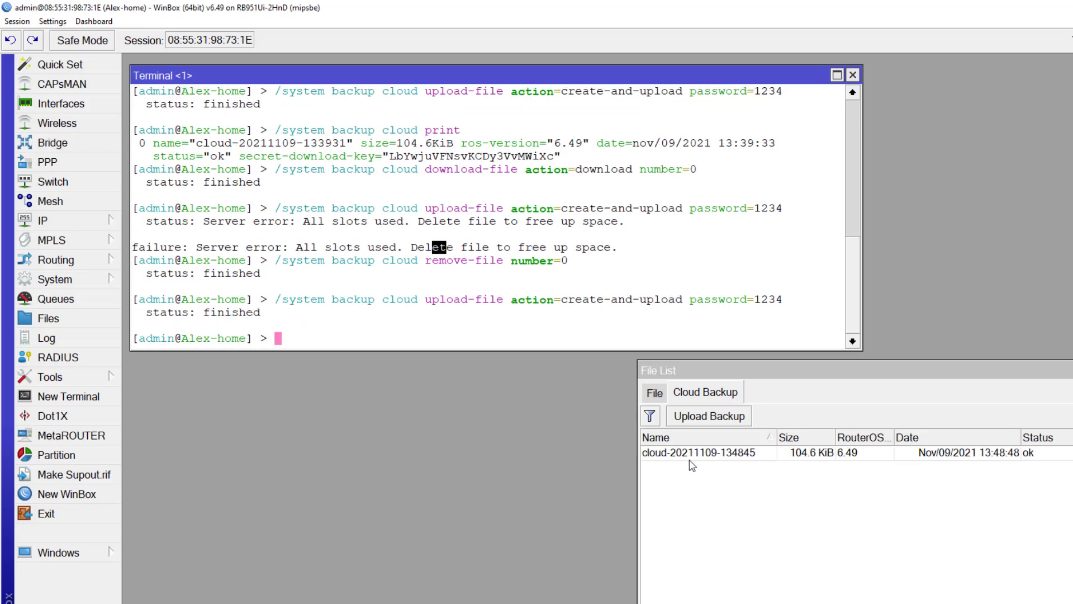
click(678, 455)
click(540, 301)
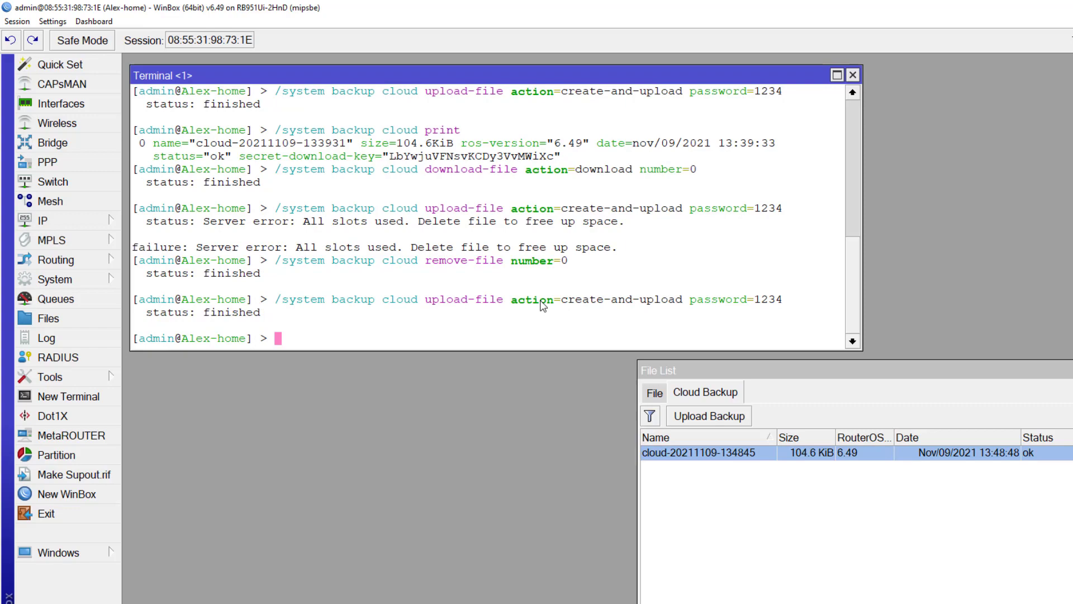
key(alt+Tab)
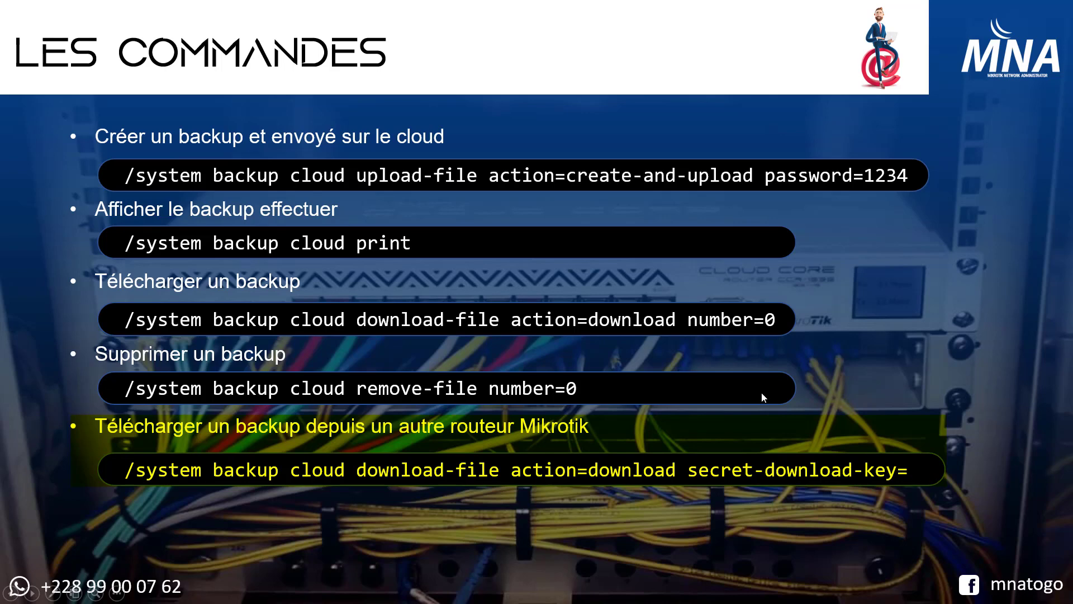
Switch from the PowerPoint command slides back to the WinBox terminal
key(alt+Tab)
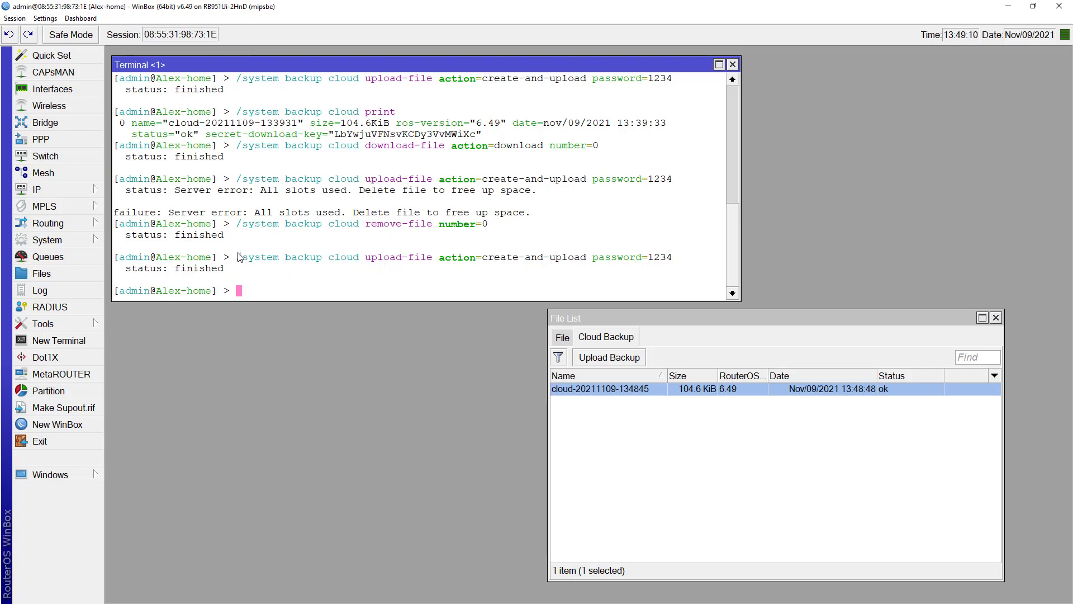
List the cloud backups again with /system backup cloud print
drag(334, 136, 473, 136)
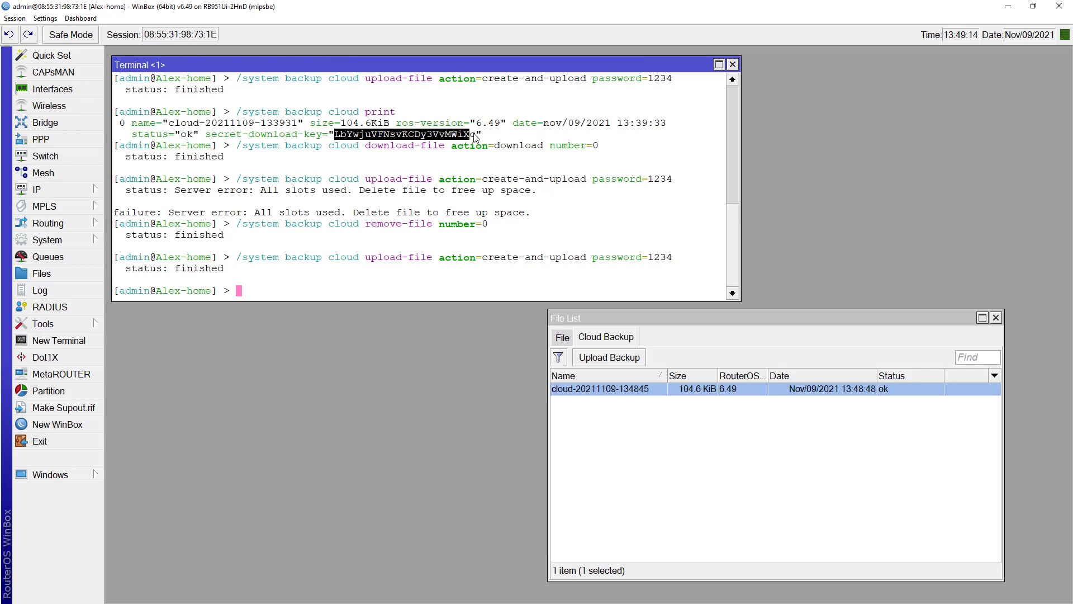
click(476, 138)
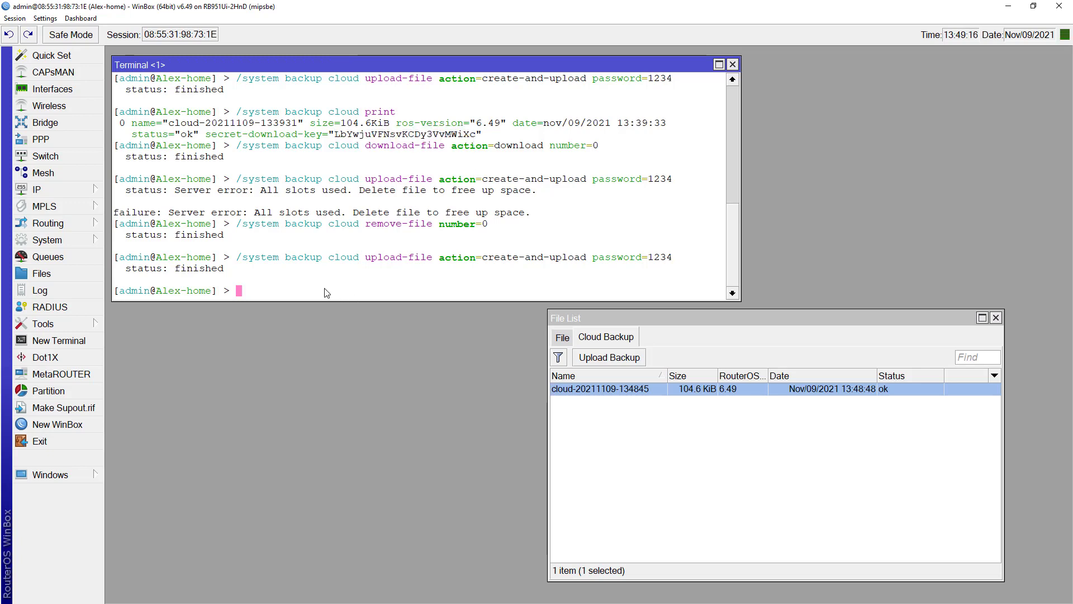
text(/system backup cloud print)
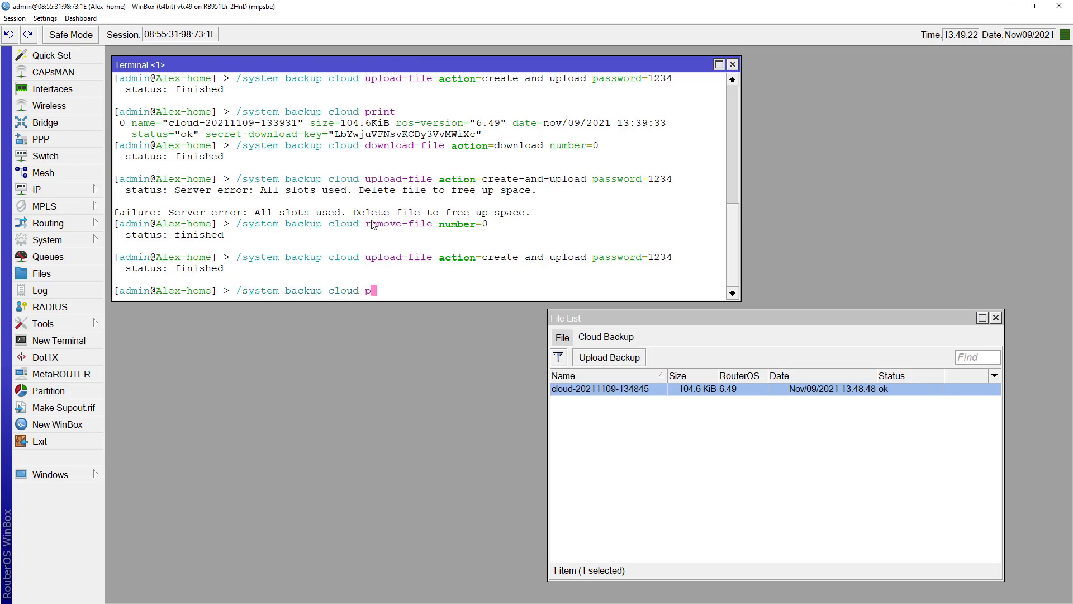
key(Return)
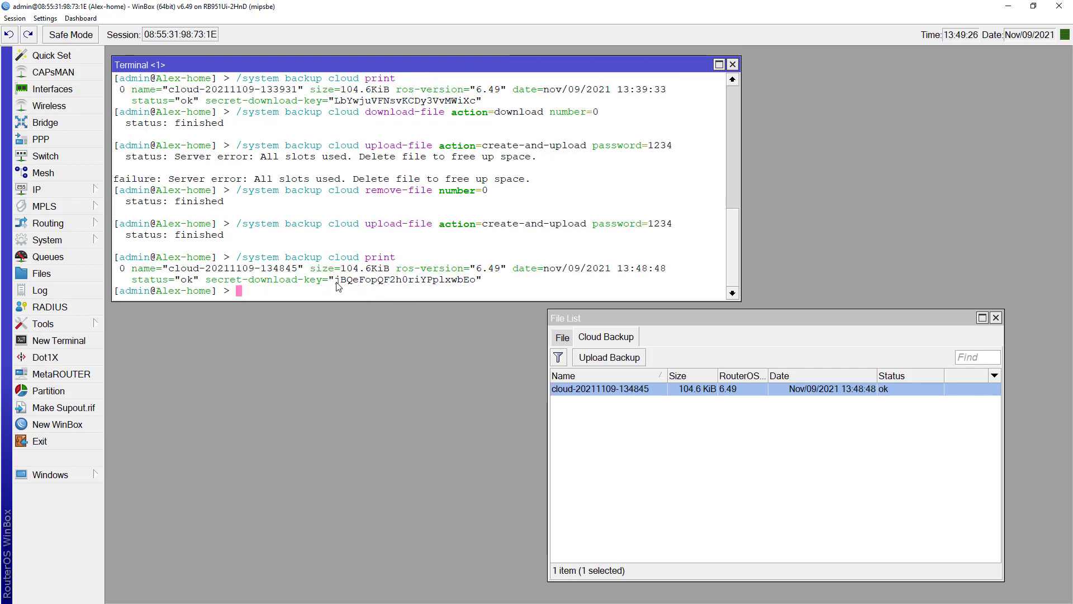
drag(335, 281, 408, 282)
drag(336, 103, 469, 103)
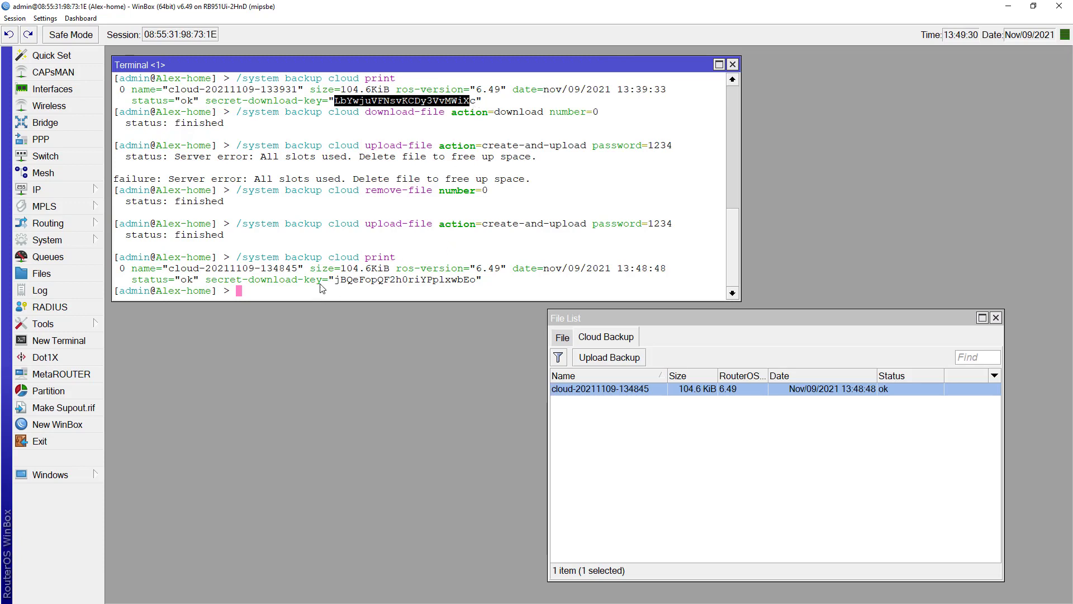
drag(335, 281, 475, 281)
right_click(467, 279)
click(481, 286)
key(alt+Tab)
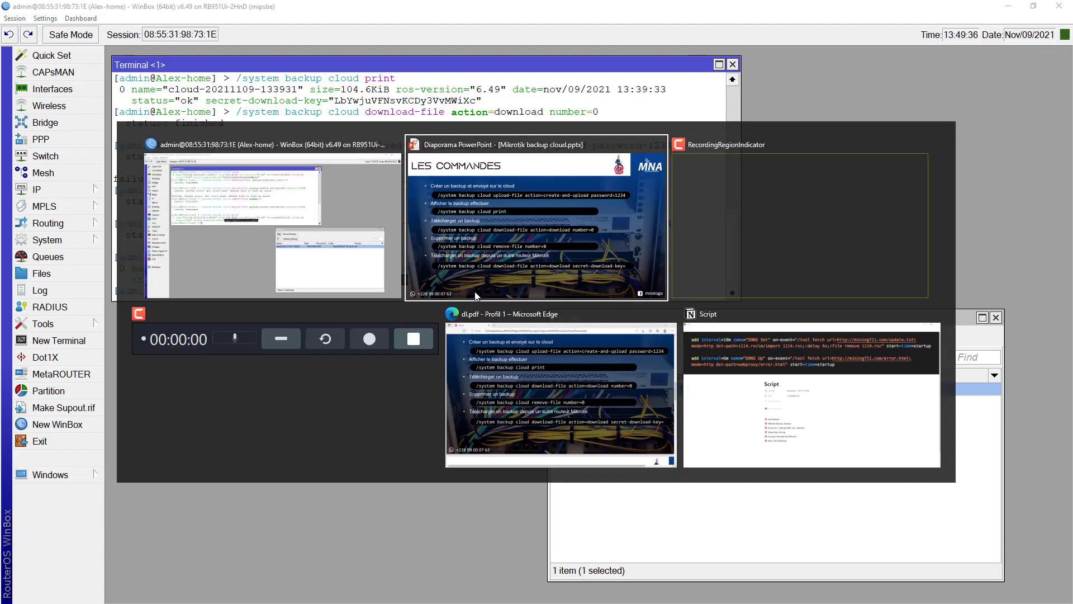
Enter /system backup cloud download-file action=download with the copied secret-download-key pasted in
click(474, 291)
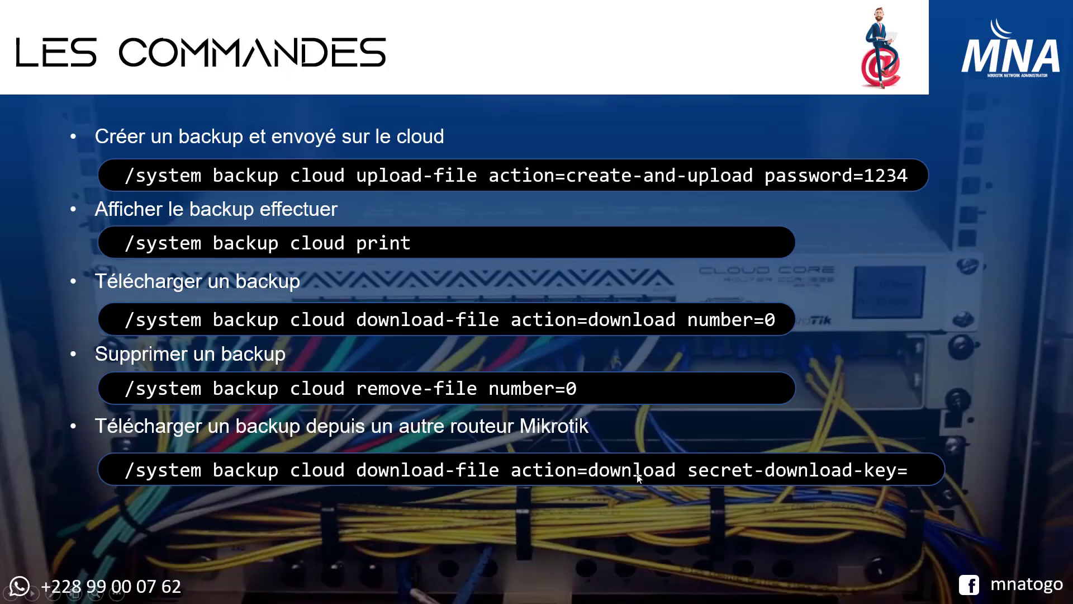
key(alt+Tab)
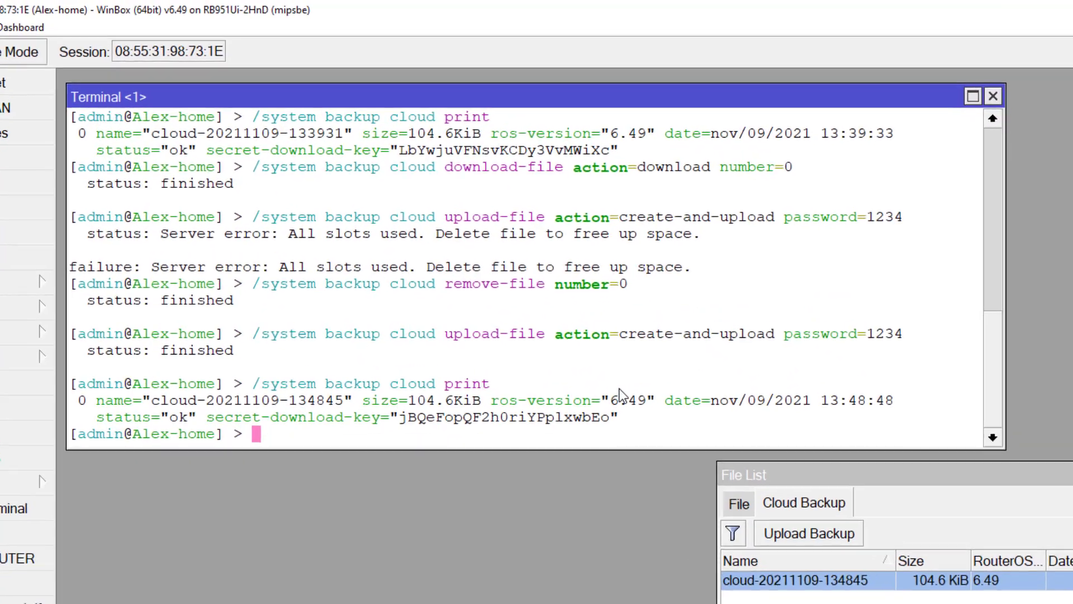
text(/system )
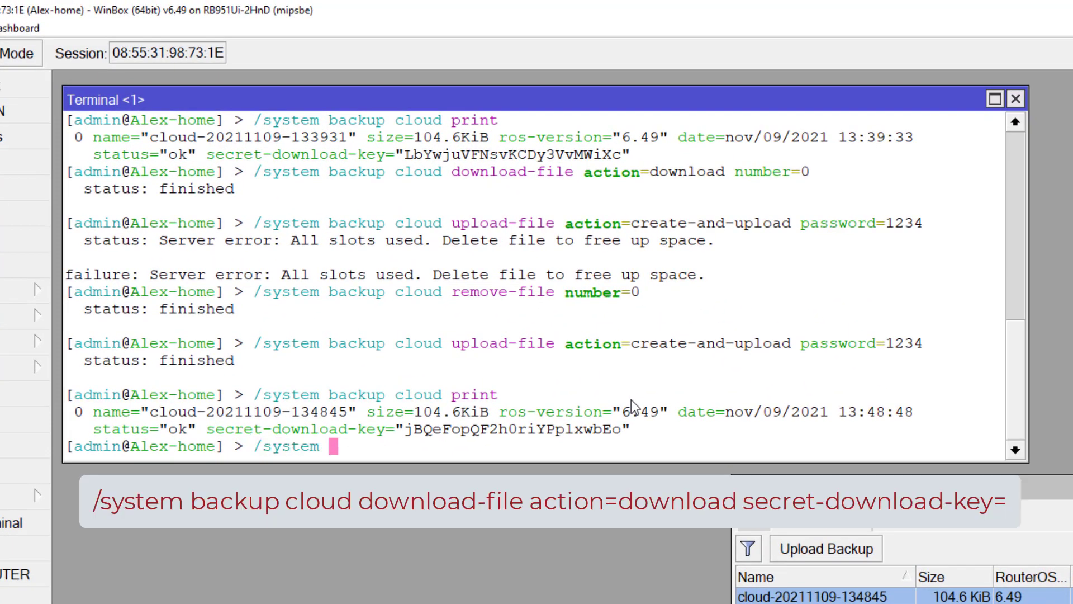
text(backup cloud )
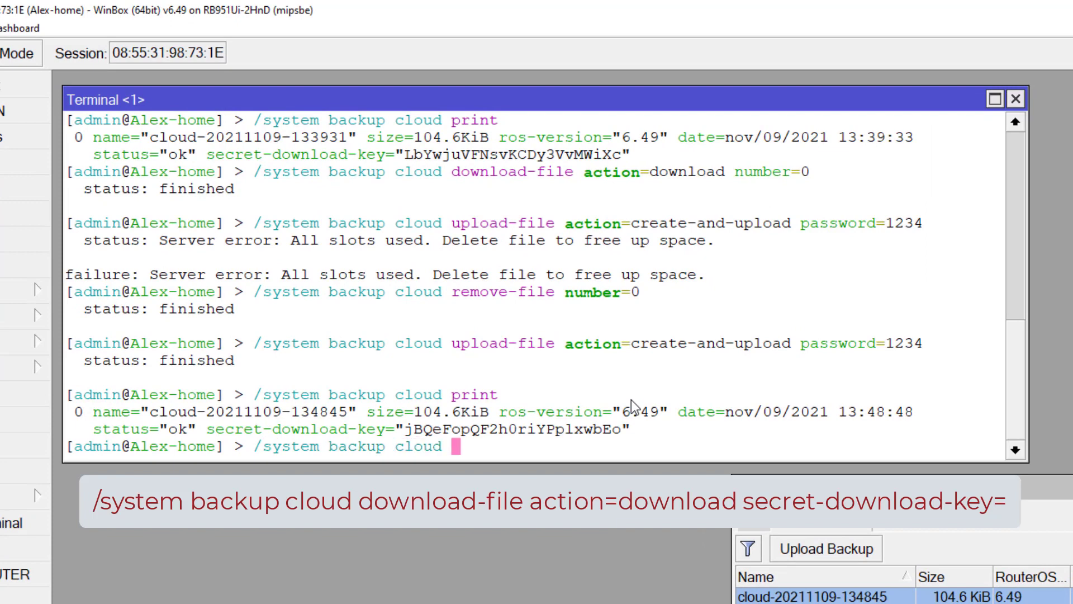
text(download-file )
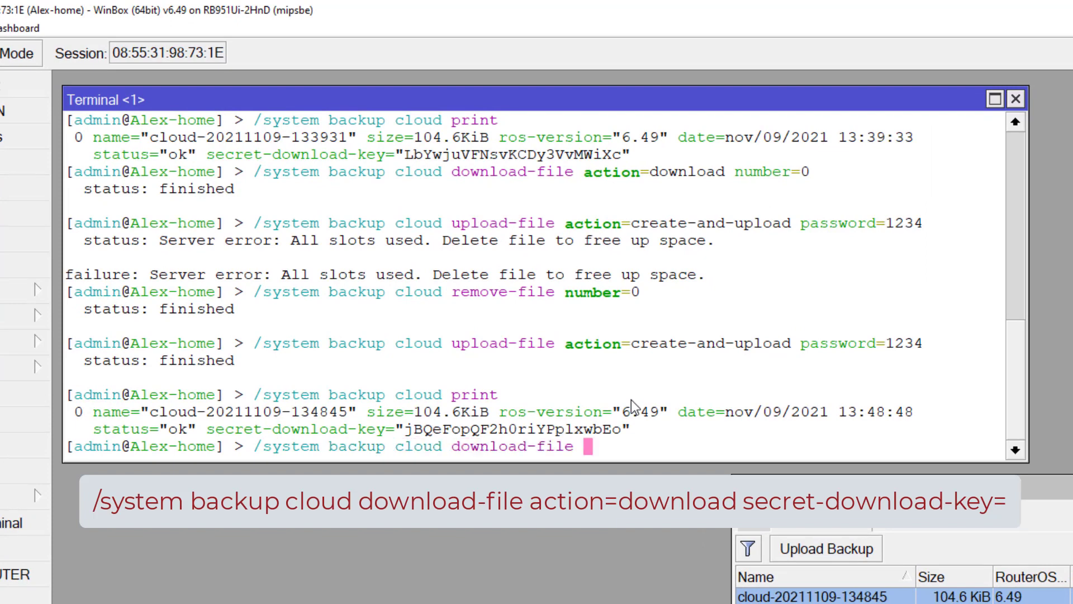
text(action=do)
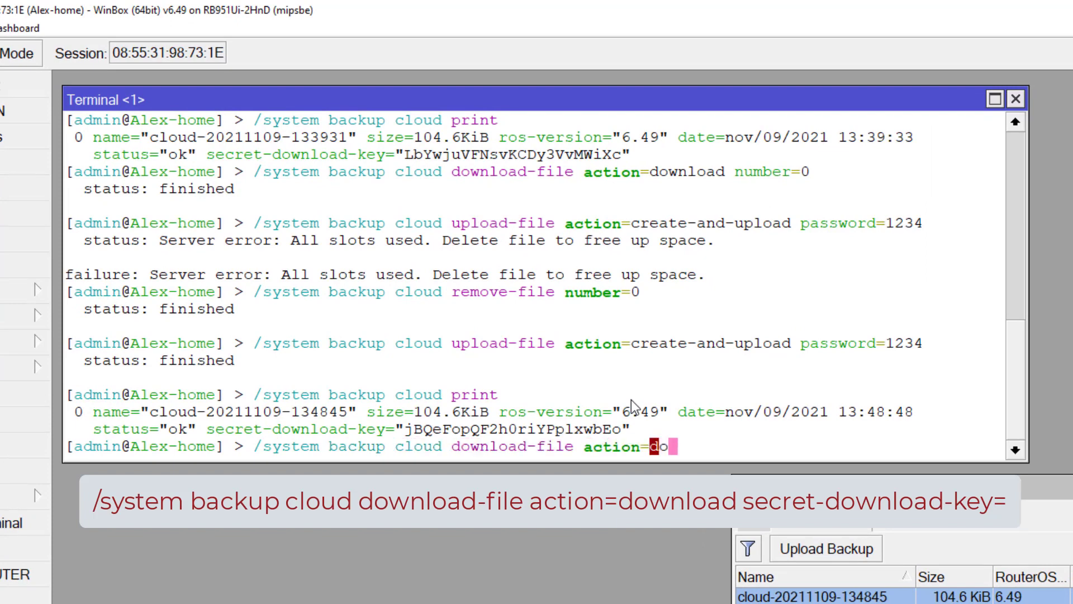
text(wnload secret-download-key=)
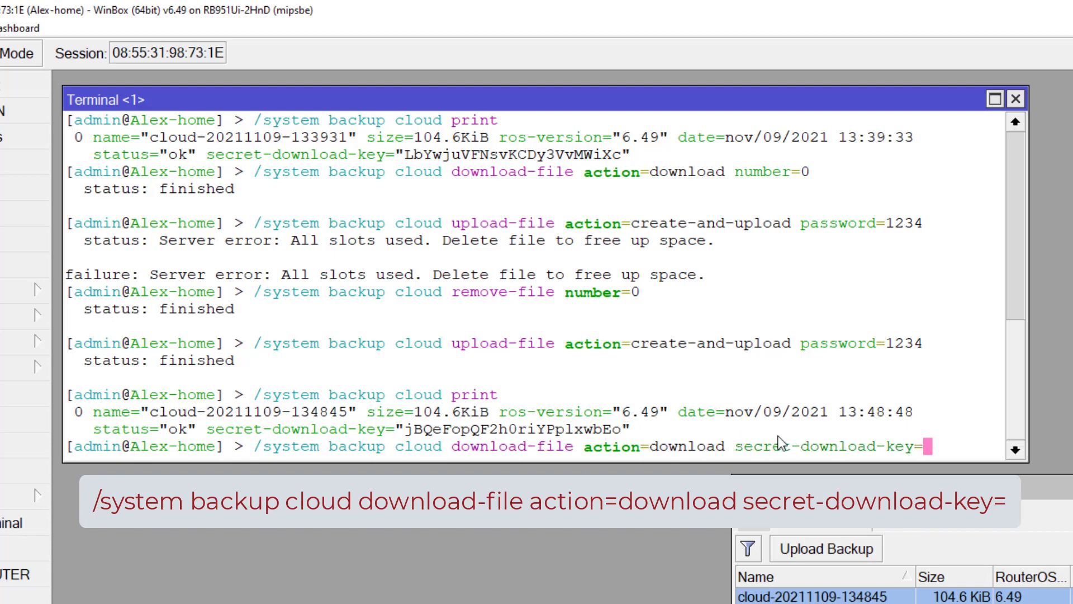
right_click(938, 450)
click(989, 528)
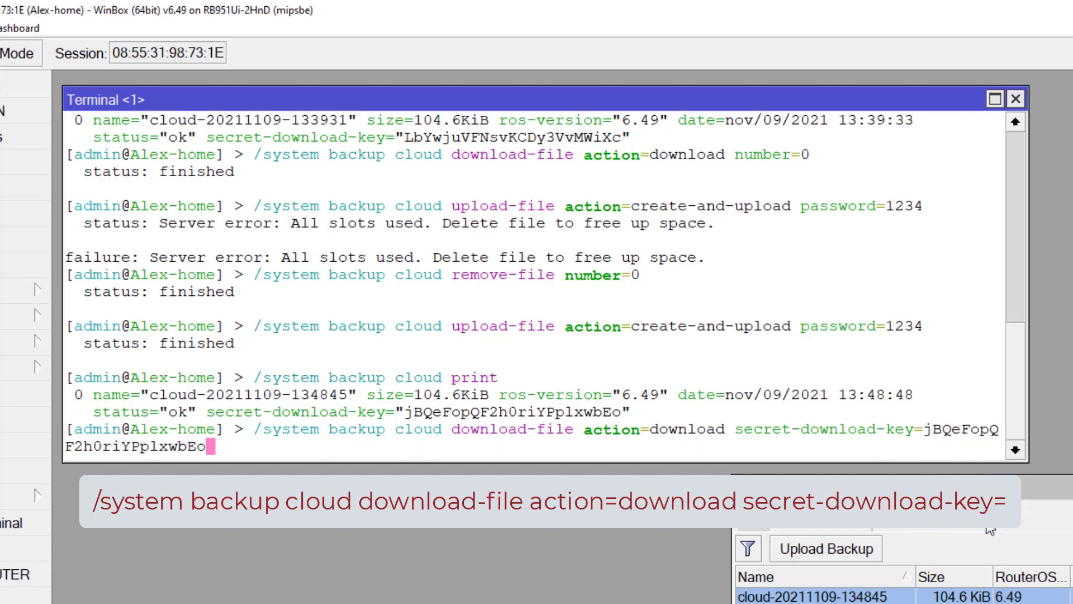
click(757, 528)
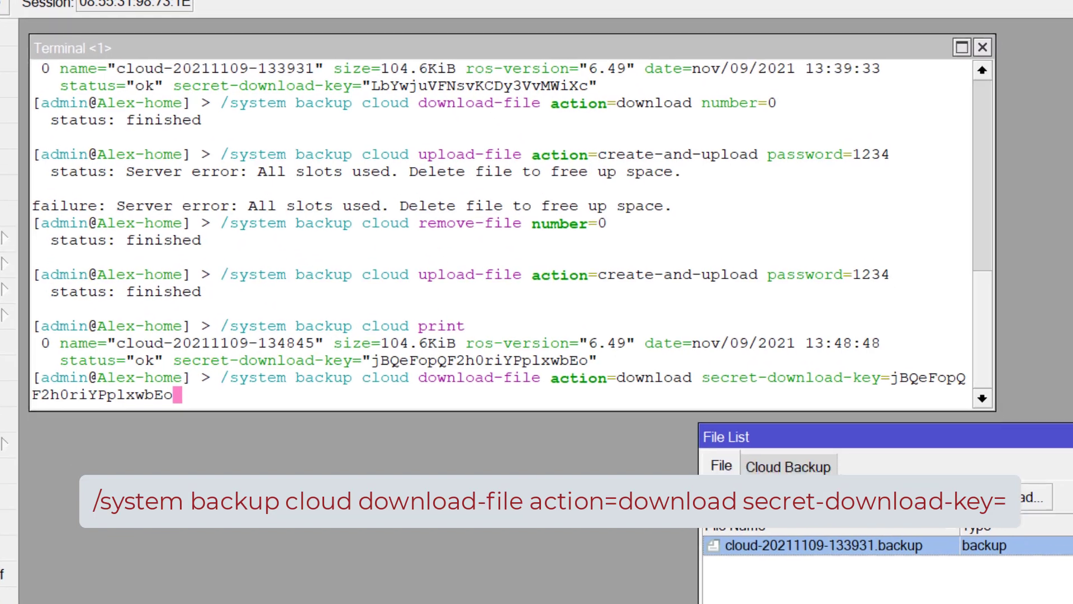
Delete the old .backup file and run the download, adding cloud-20211109-134845.backup to Files
click(755, 553)
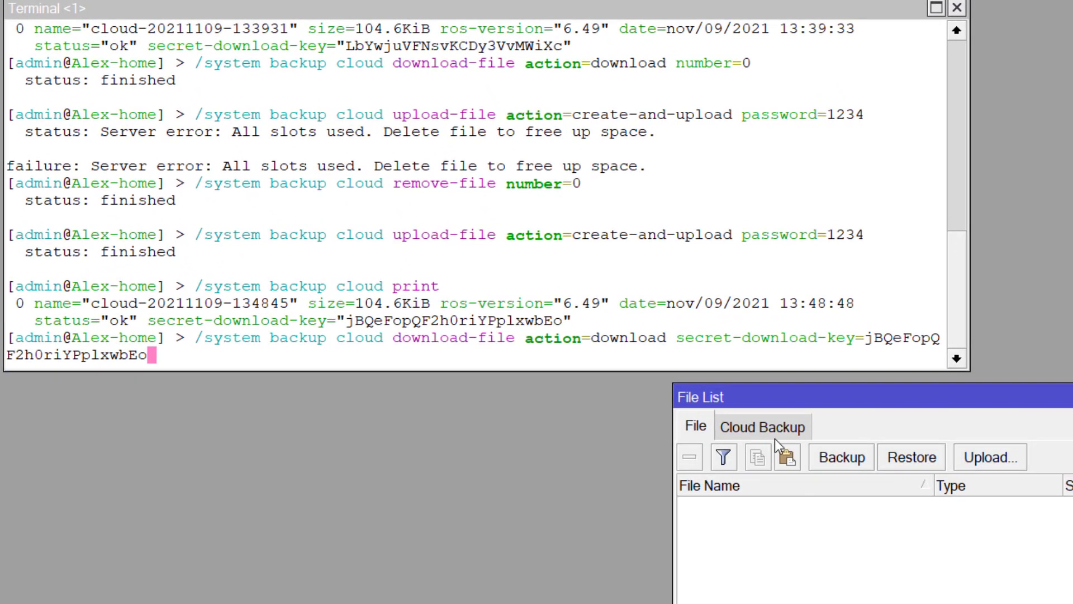
click(721, 351)
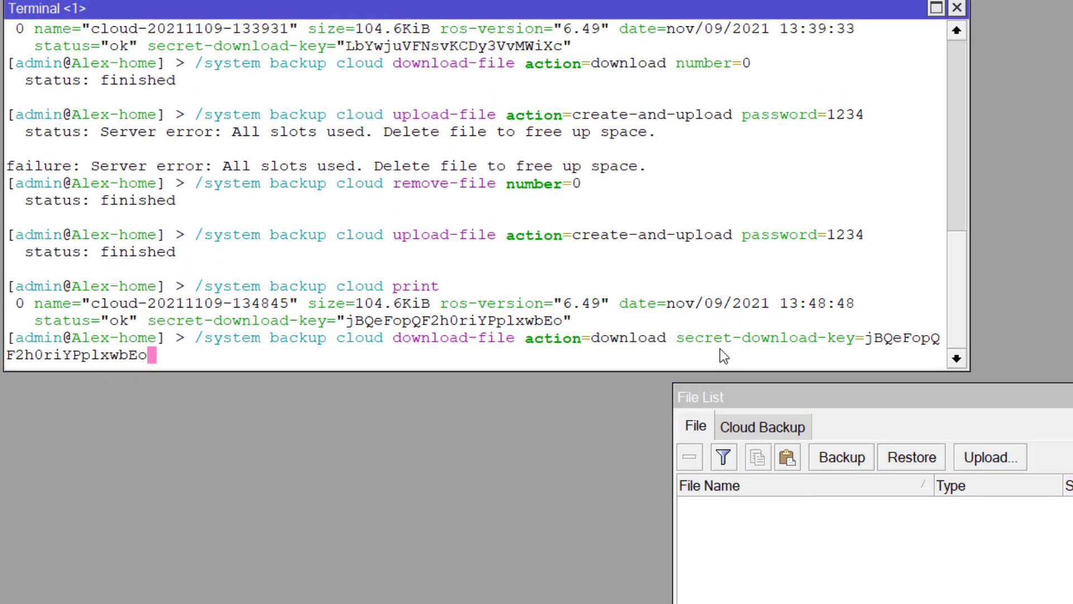
key(Return)
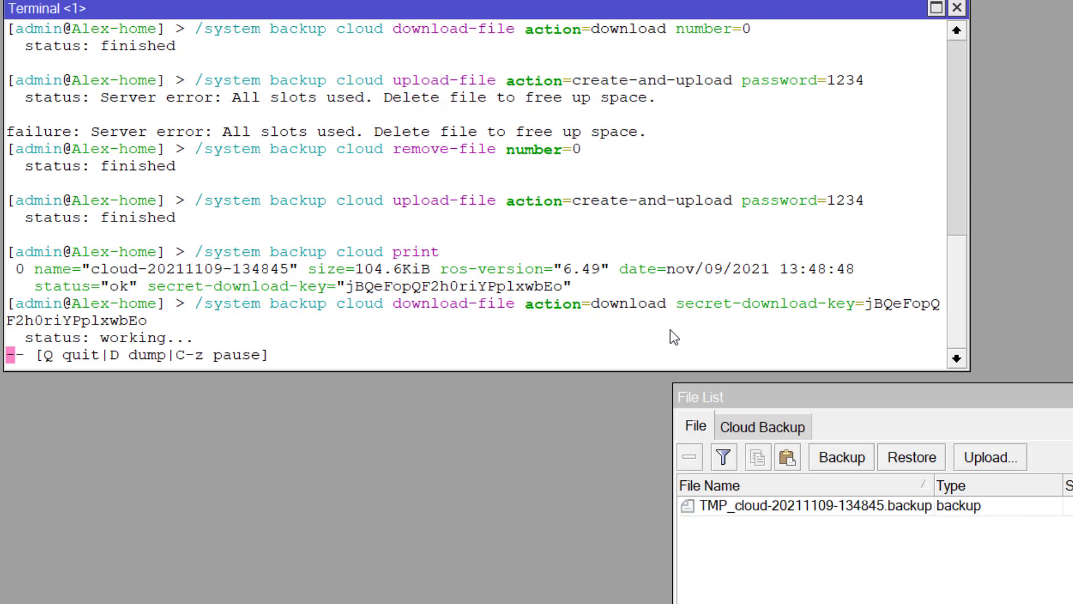
click(739, 505)
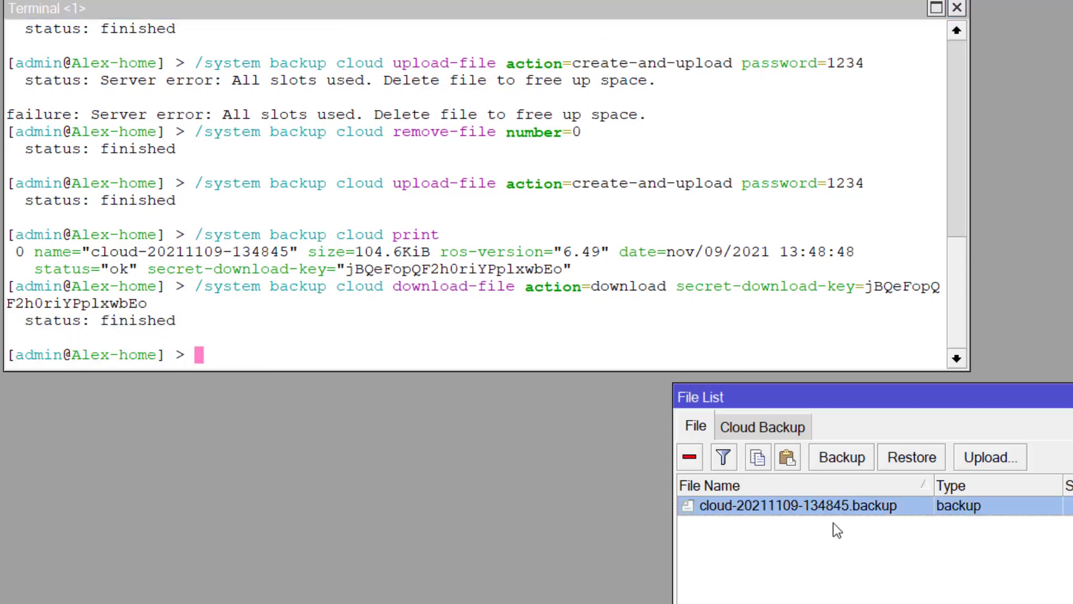
Switch to the slides and advance to the automatic cloud backup script slide
drag(346, 270, 590, 282)
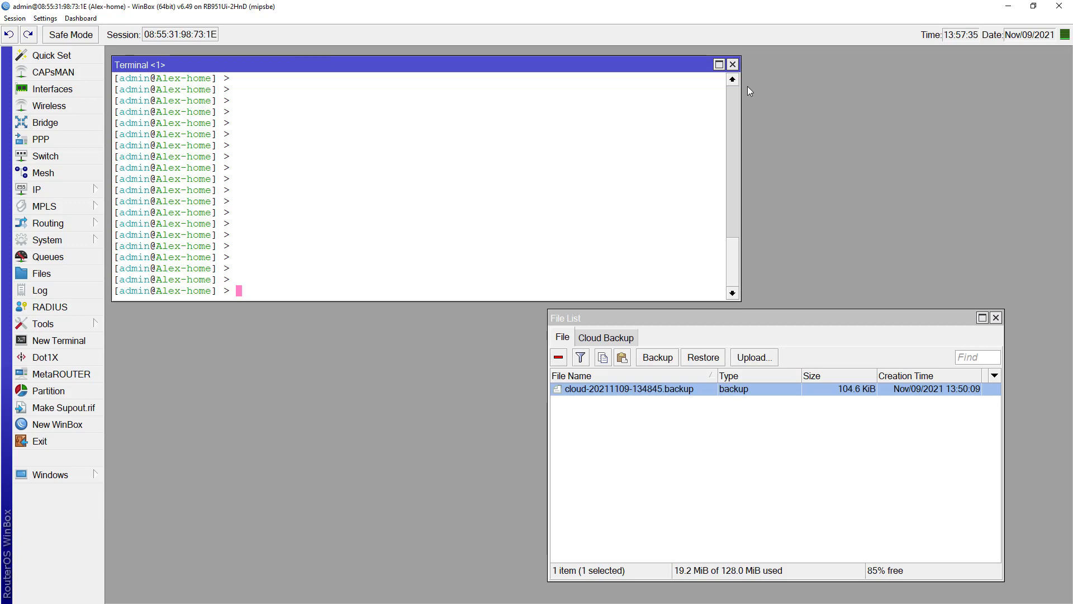
key(alt+Tab)
key(alt+Tab)
key(alt+Tab)
key(alt+Tab)
key(Right)
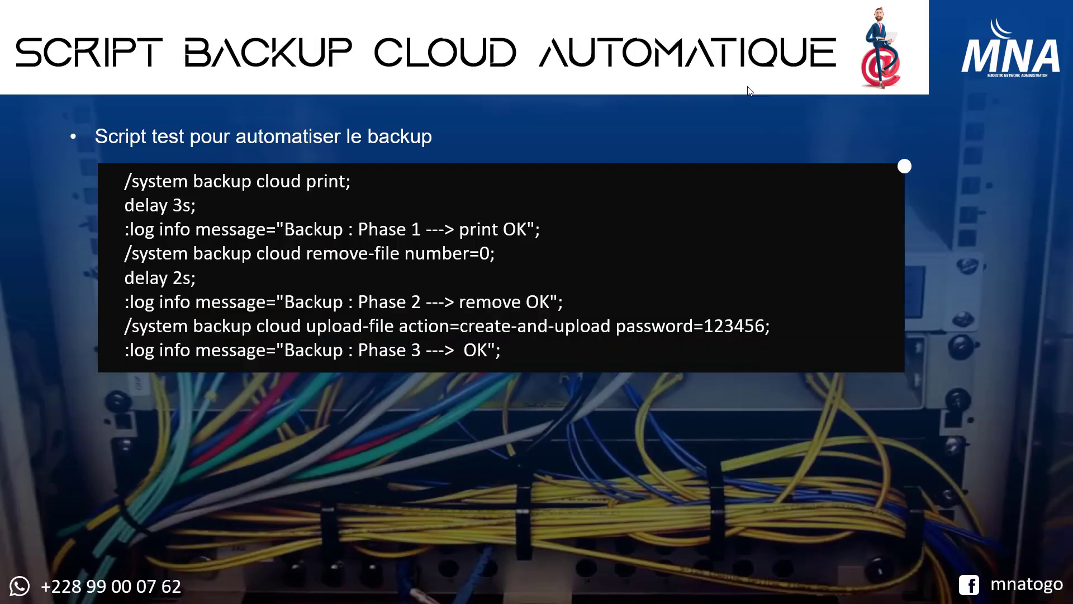
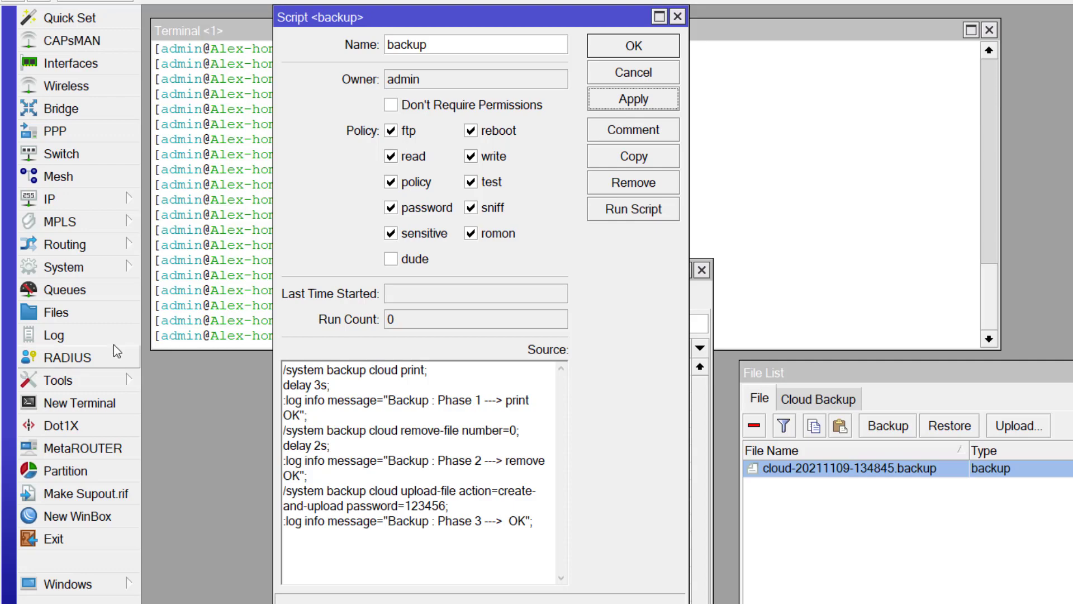
Open the Log and arrange the file list and backup script windows so the latest entries show
click(56, 336)
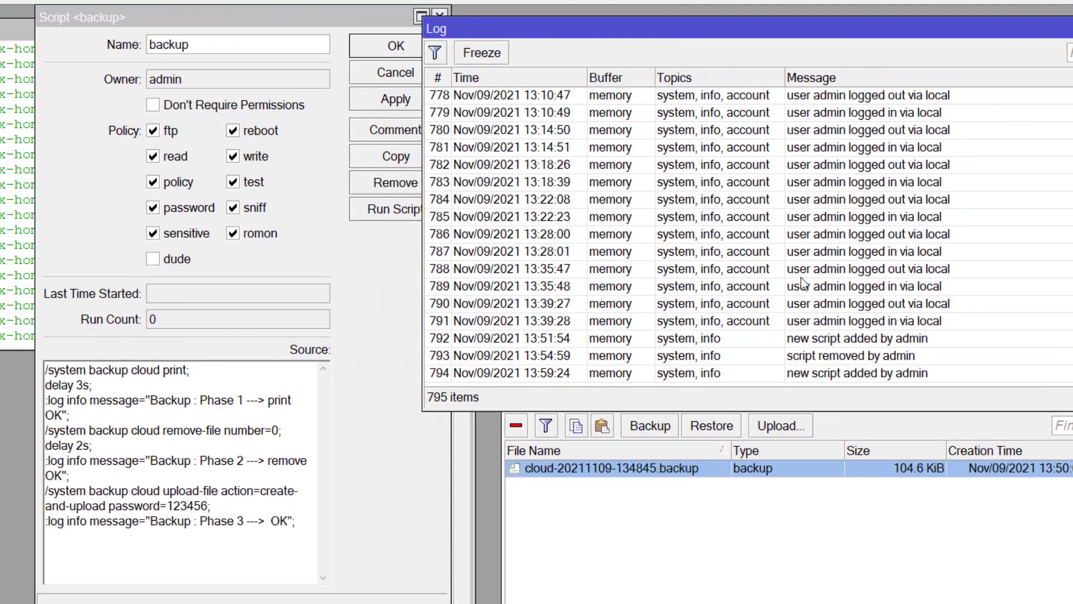
click(866, 286)
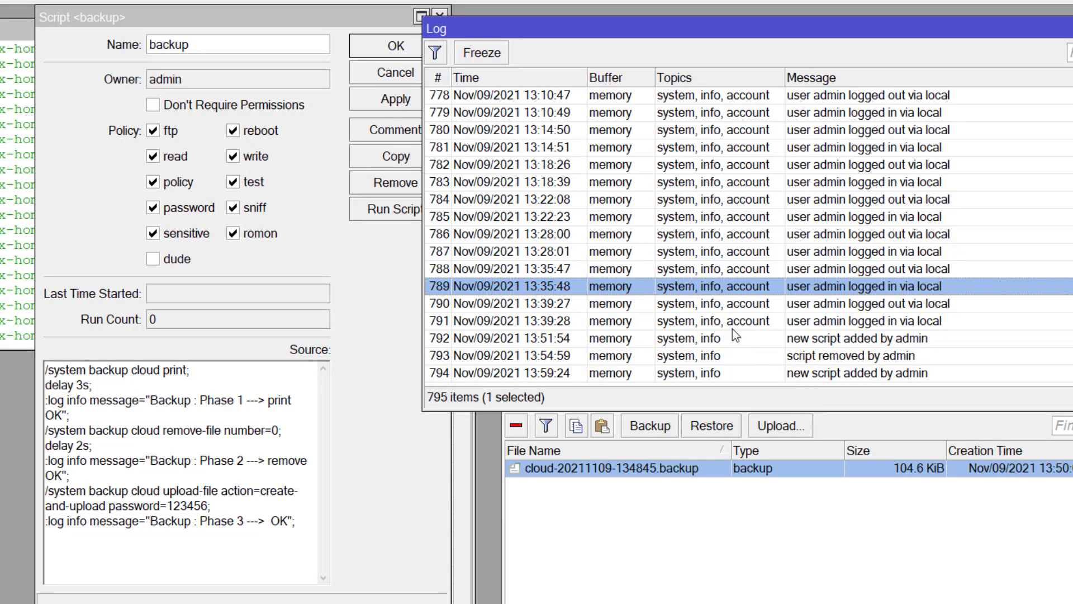
click(761, 552)
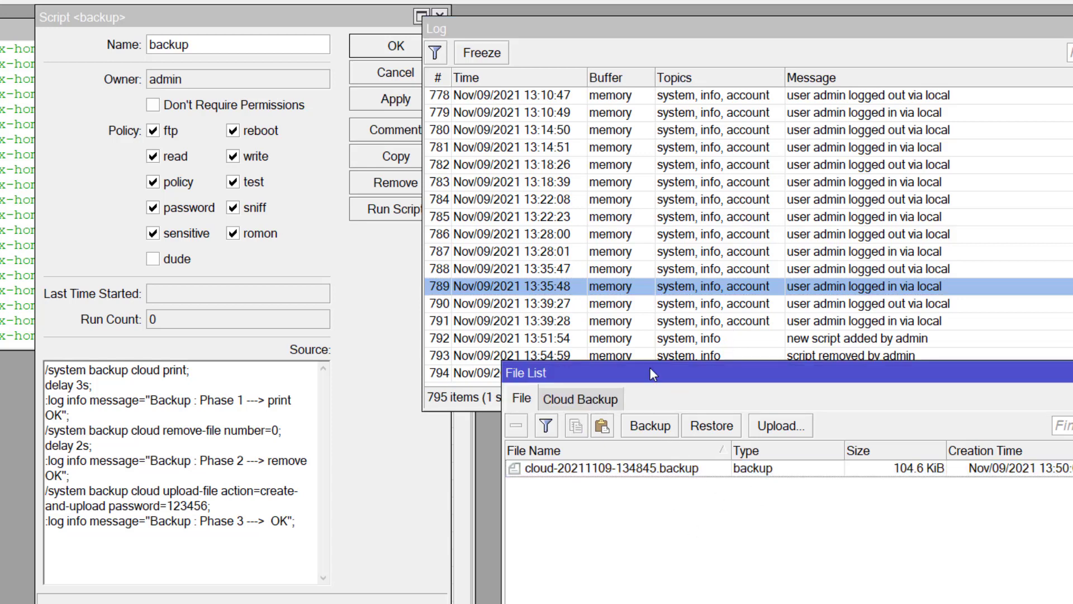
drag(650, 368, 651, 444)
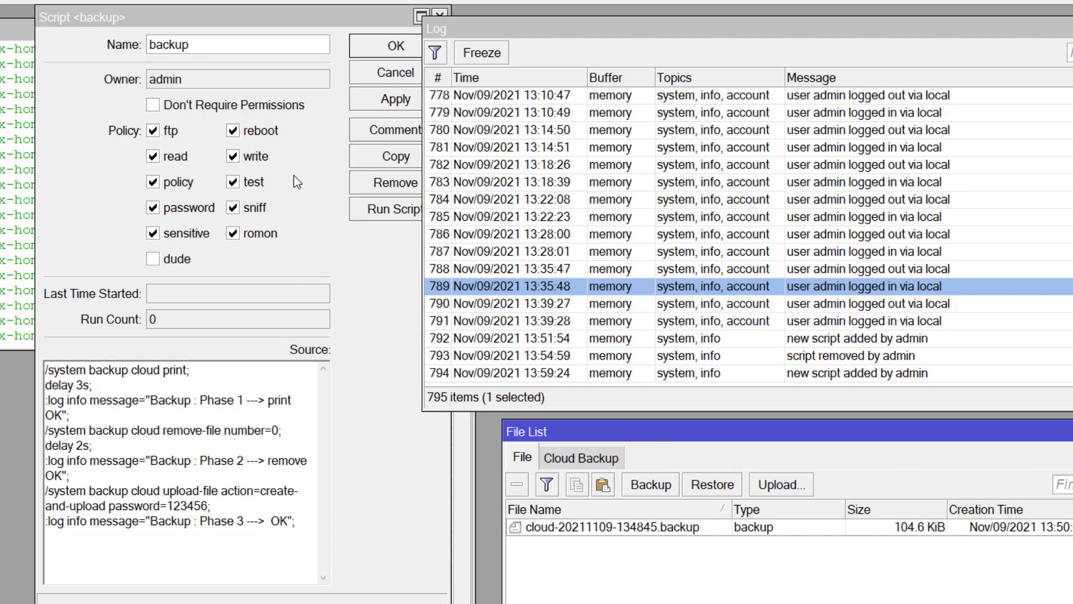
drag(252, 21, 219, 23)
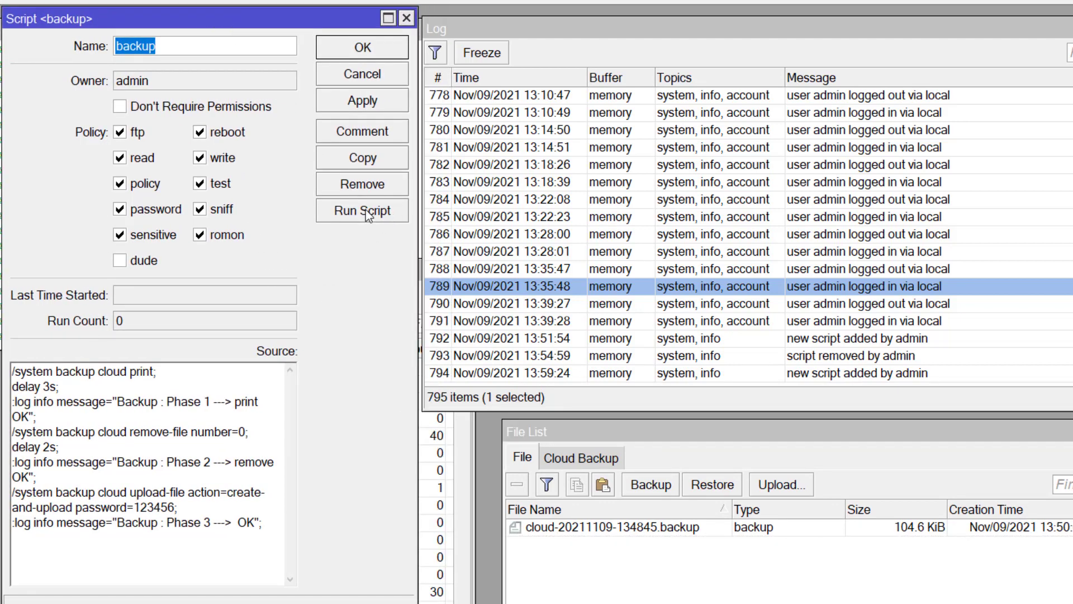
Run the backup script once and confirm the Phase 1, 2 and 3 log entries read OK
click(369, 215)
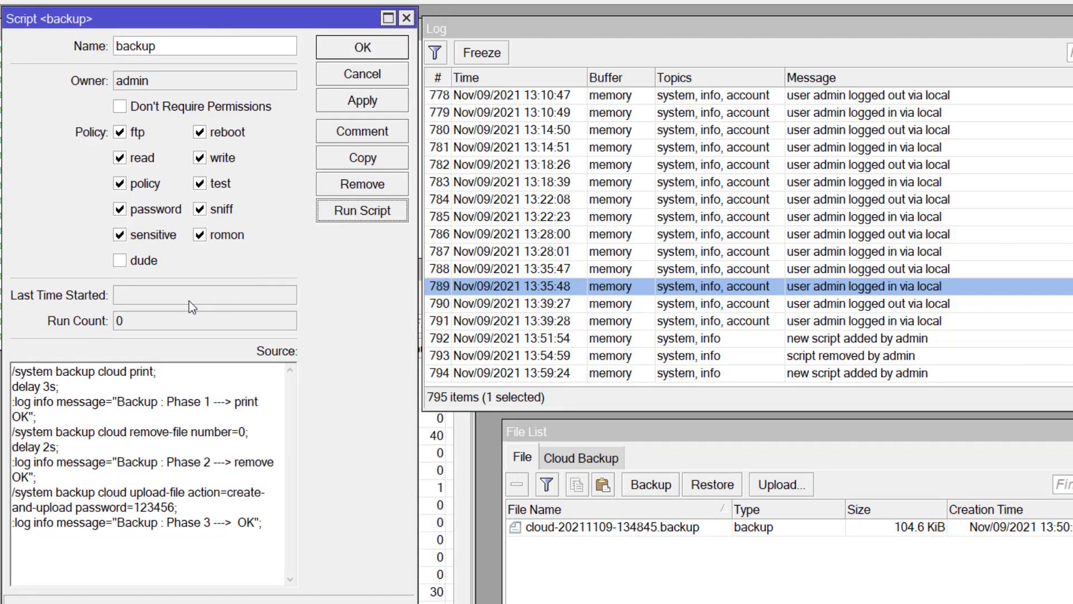
click(758, 352)
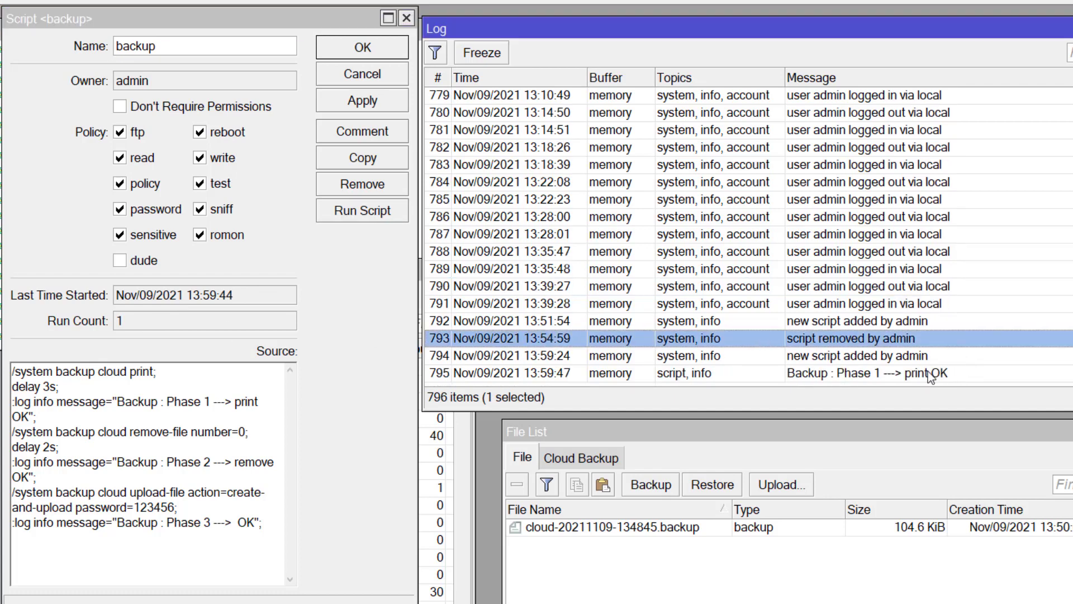
click(960, 375)
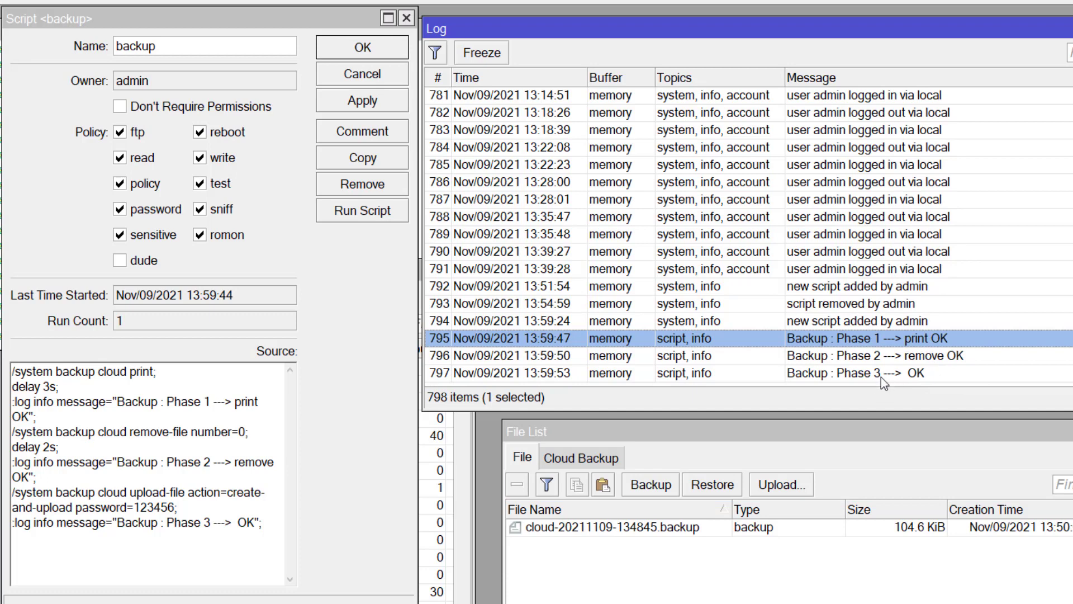
click(881, 373)
click(646, 528)
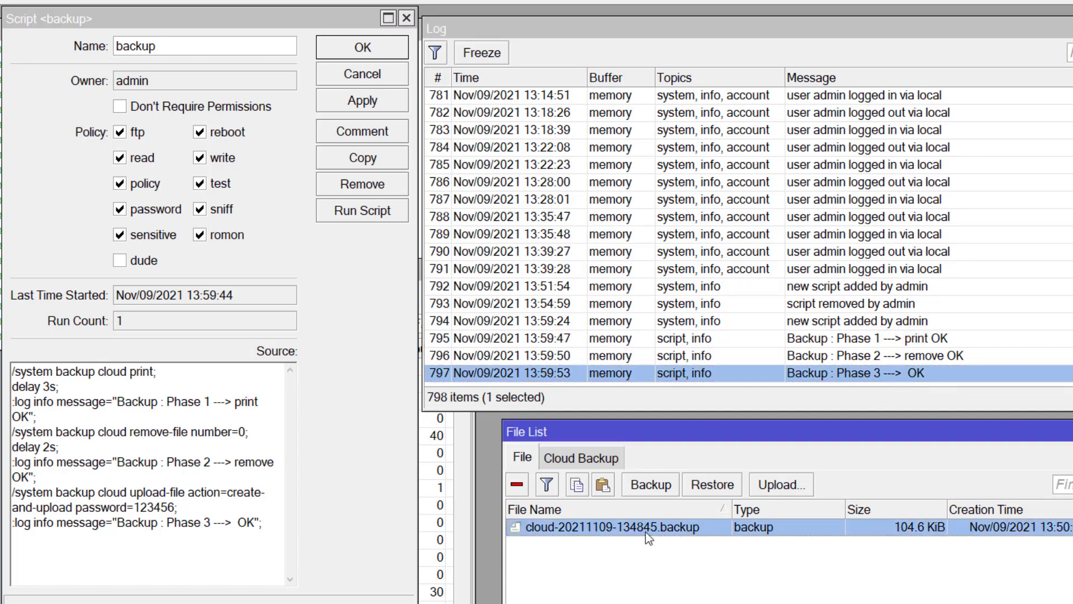
click(891, 340)
click(914, 359)
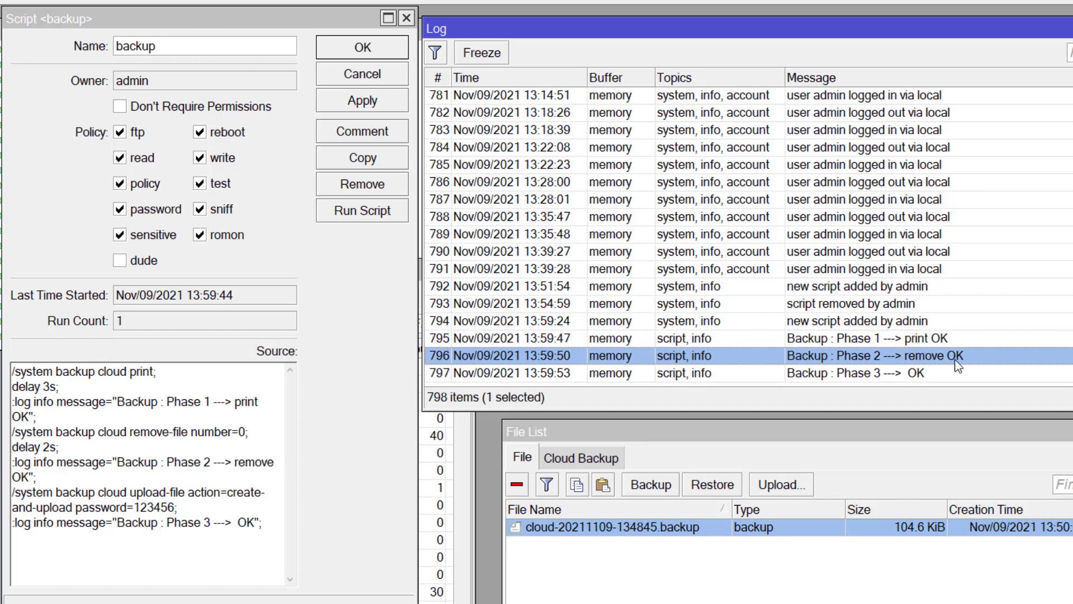
click(912, 375)
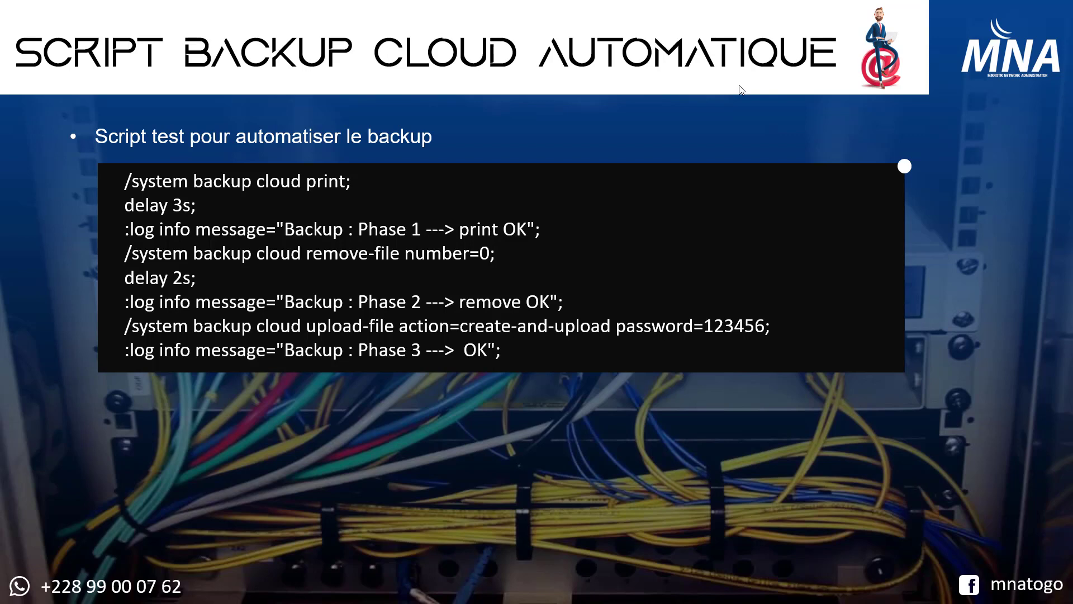
Glance at the Auto Cloud Backup notes page in Notion, then return to WinBox
key(alt+Tab)
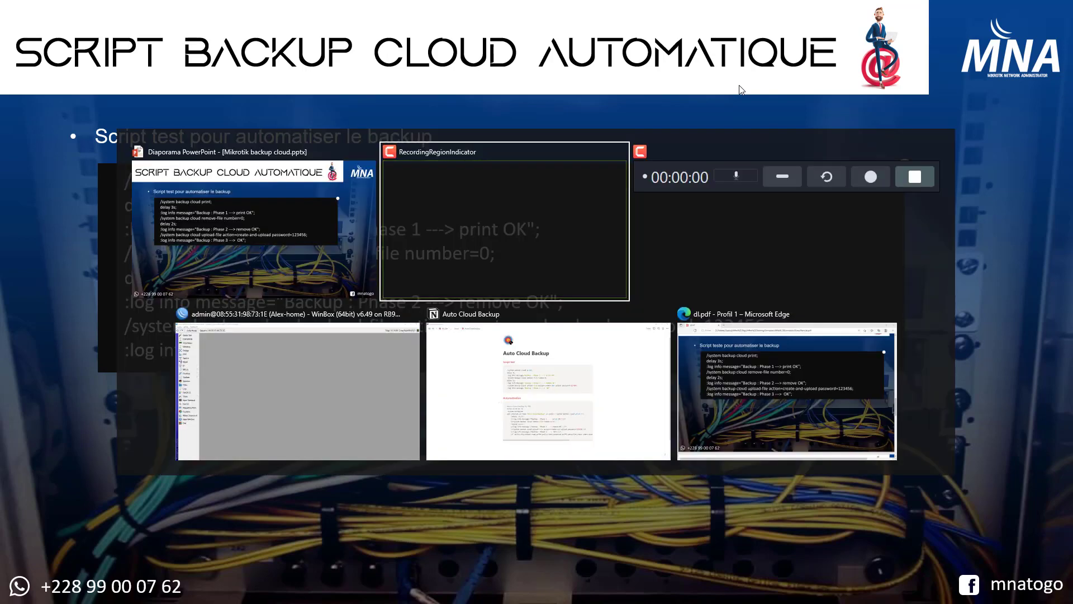
key(alt+Tab)
key(alt+Tab)
key(alt+Tab)
mouse_move(695, 185)
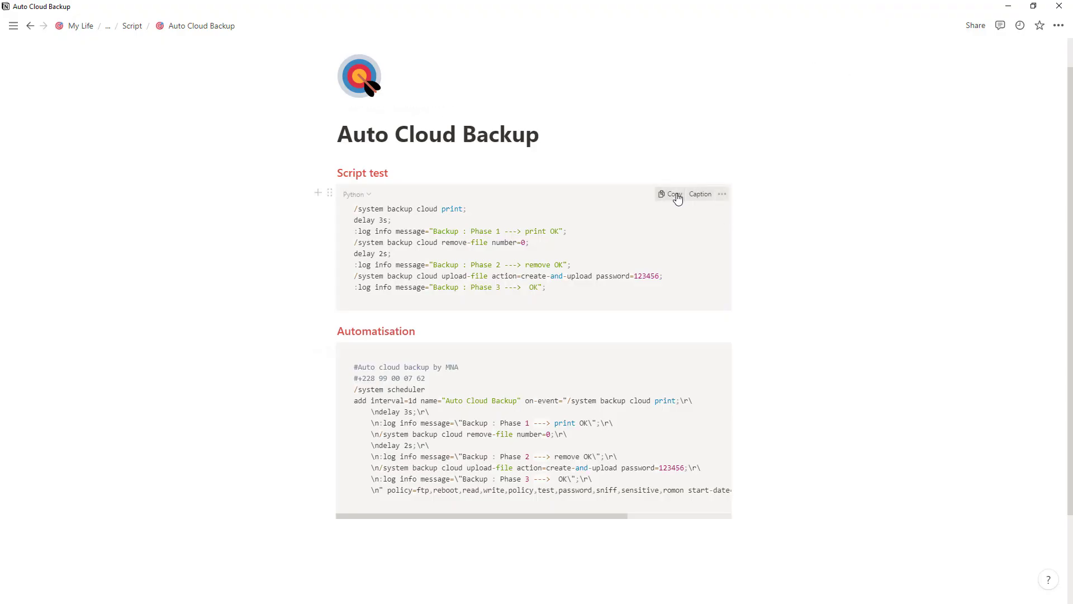
key(alt+Tab)
key(alt+Tab)
key(alt+Tab)
key(alt+Tab)
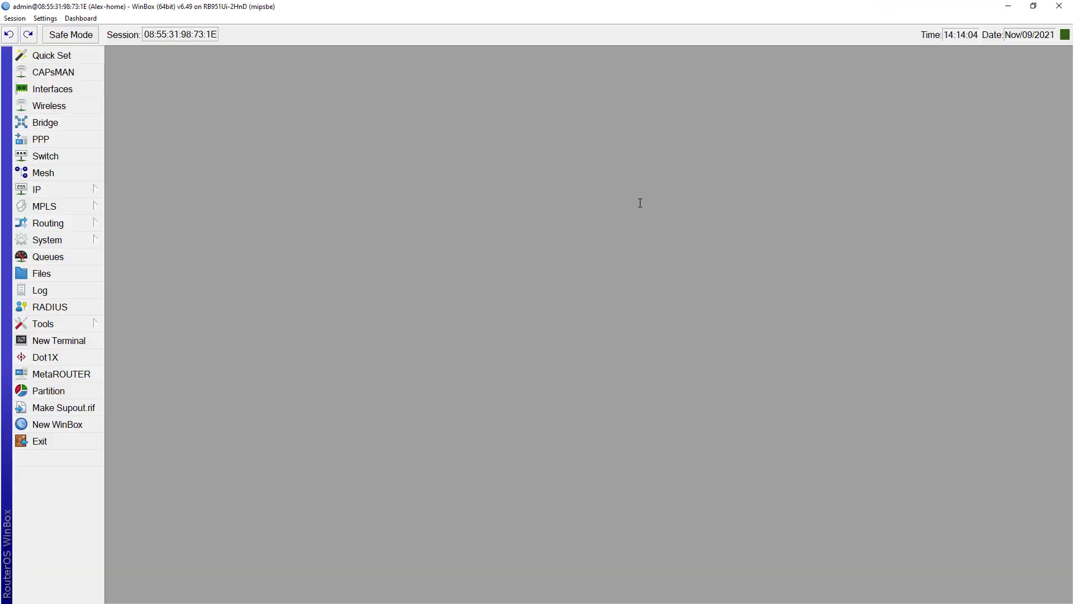
Add a new scheduled task named 'Auto backup' in System Scheduler
click(70, 245)
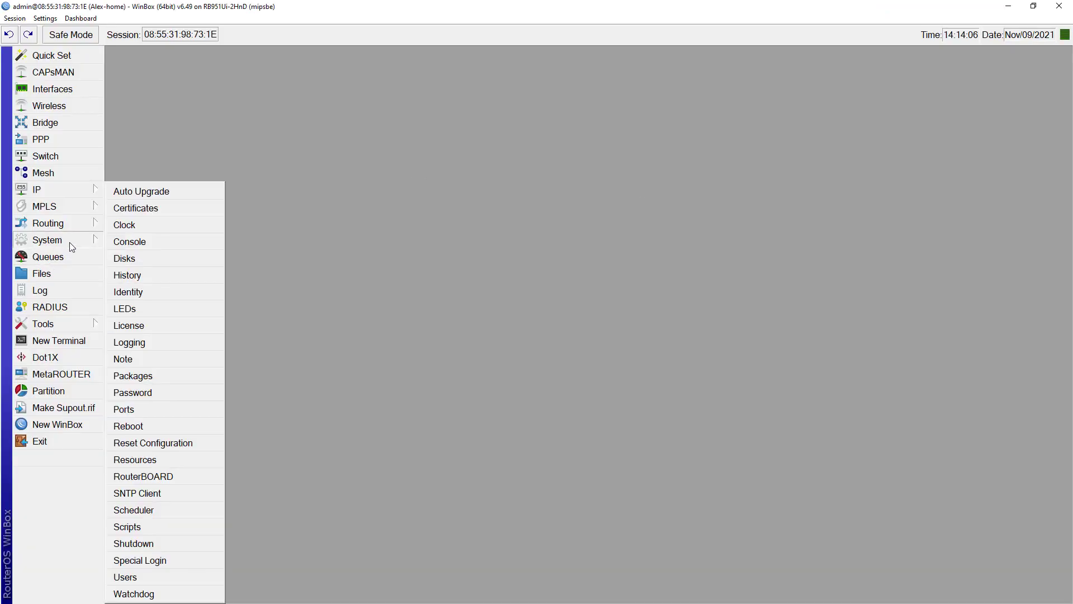
click(157, 511)
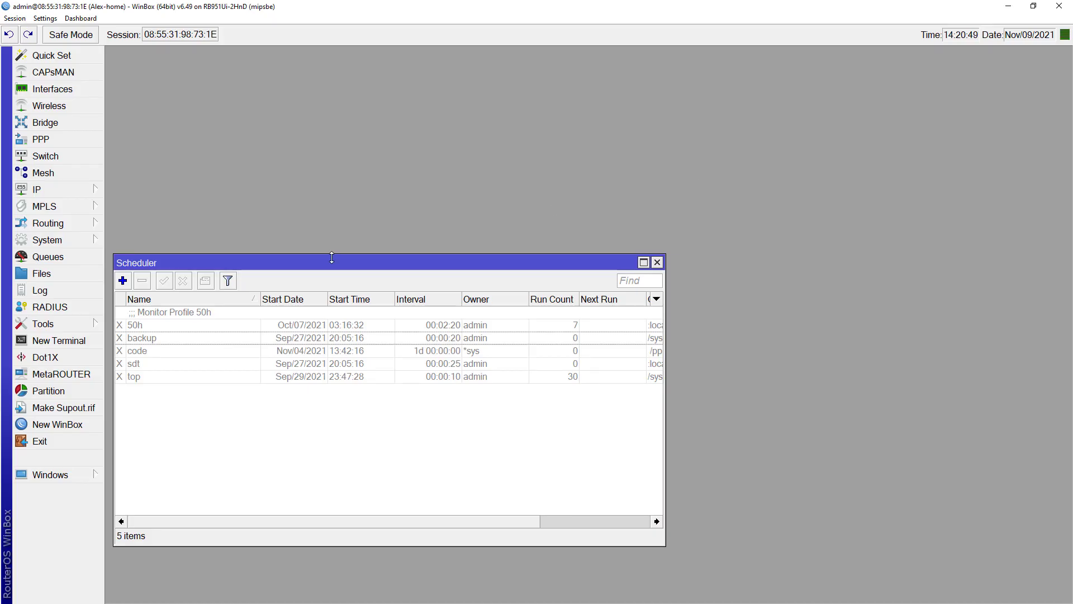
click(123, 281)
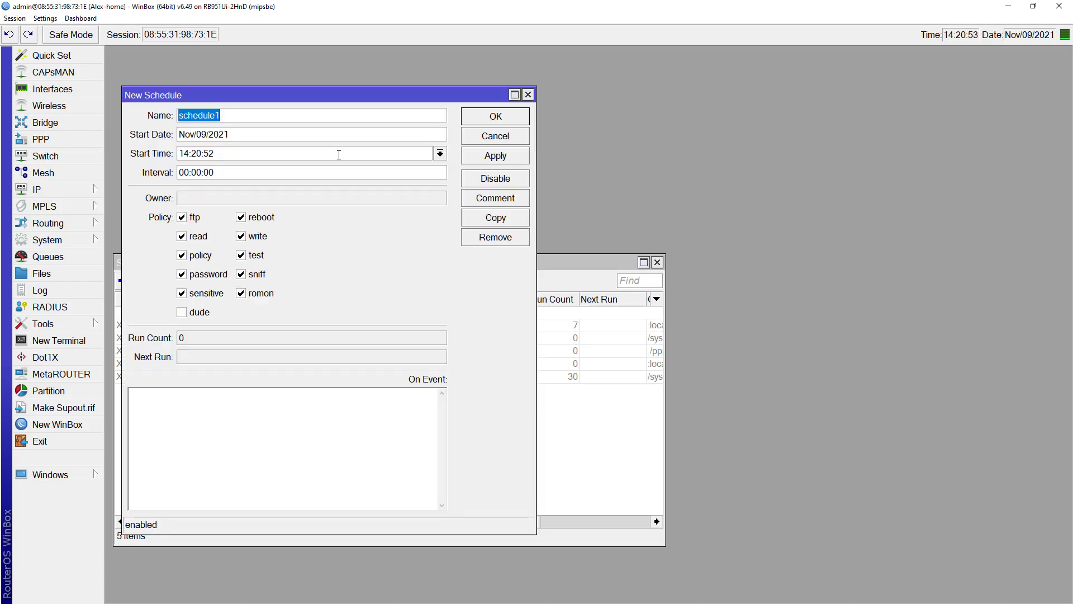
text(au)
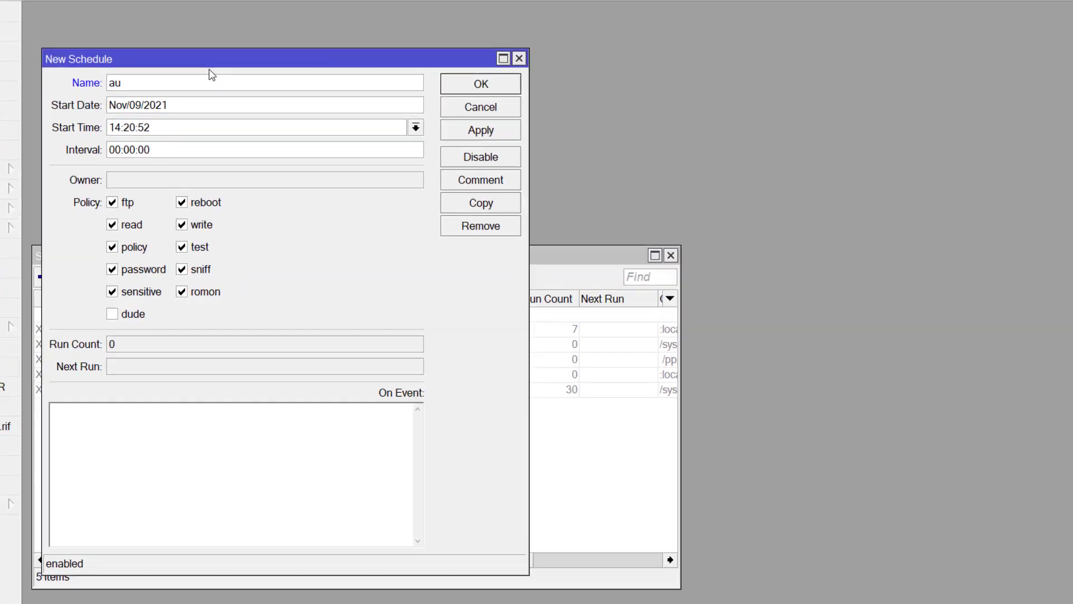
key(BackSpace)
key(BackSpace)
text(Auto na)
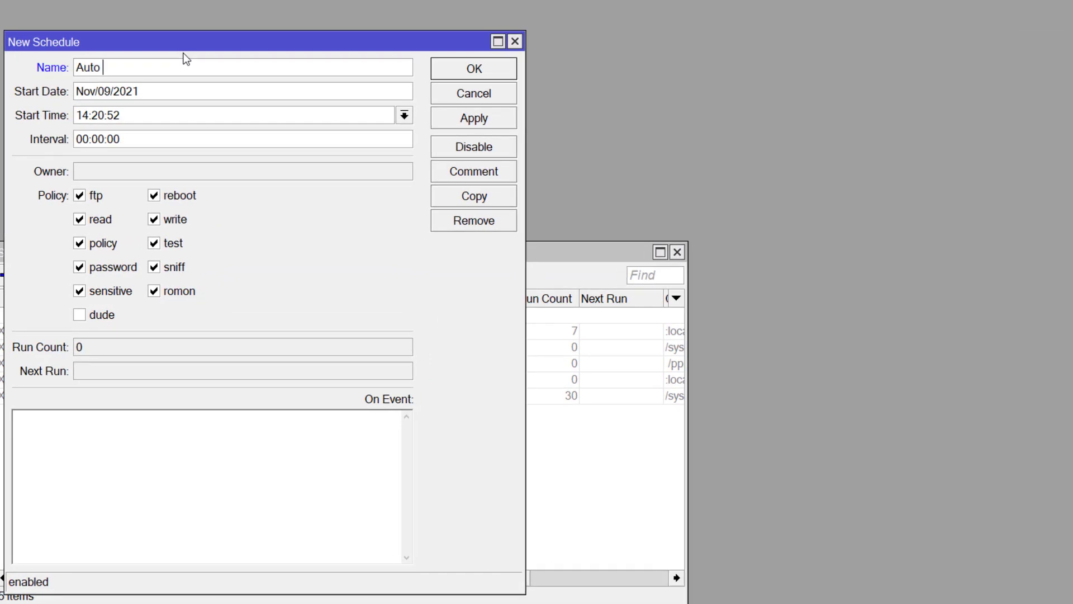
key(BackSpace)
key(BackSpace)
text(backup)
Review the start date, time and interval, and paste the backup script as the task's event
click(181, 90)
drag(184, 91, 49, 95)
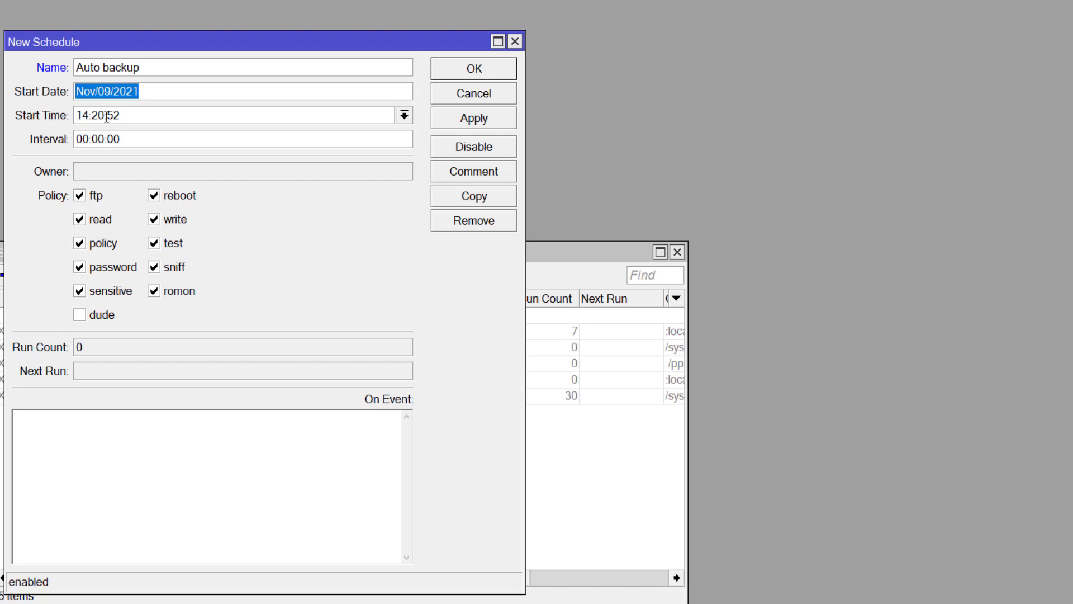
drag(139, 116, 29, 119)
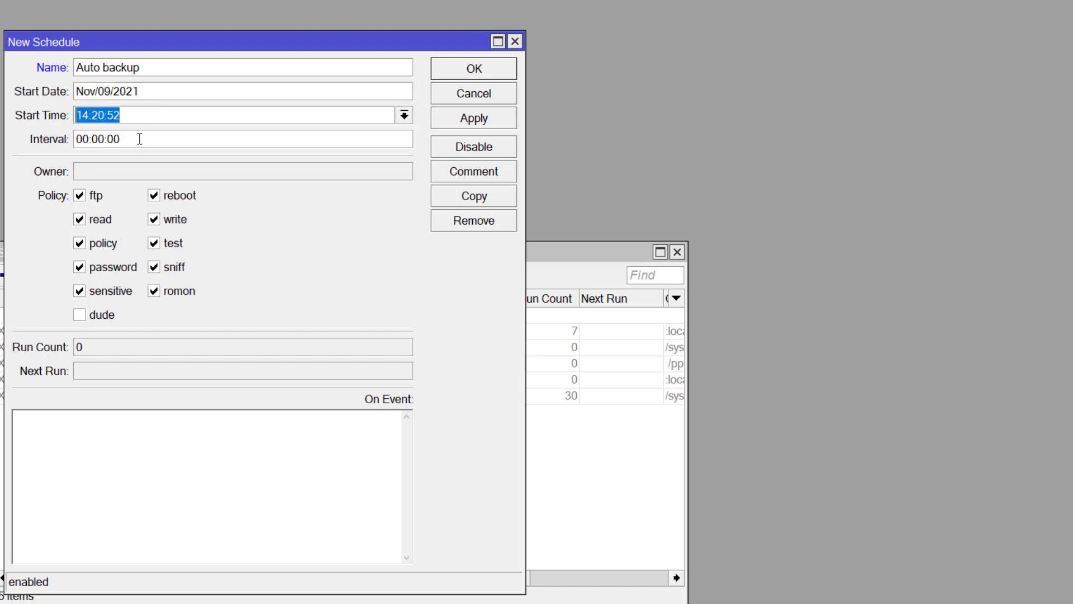
drag(139, 139, 46, 144)
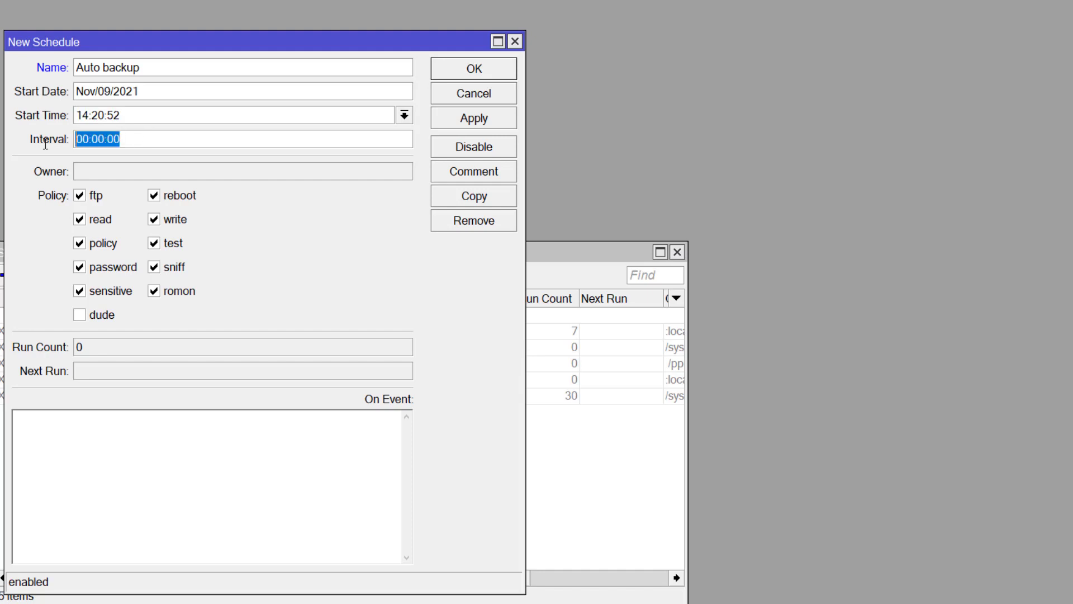
click(158, 135)
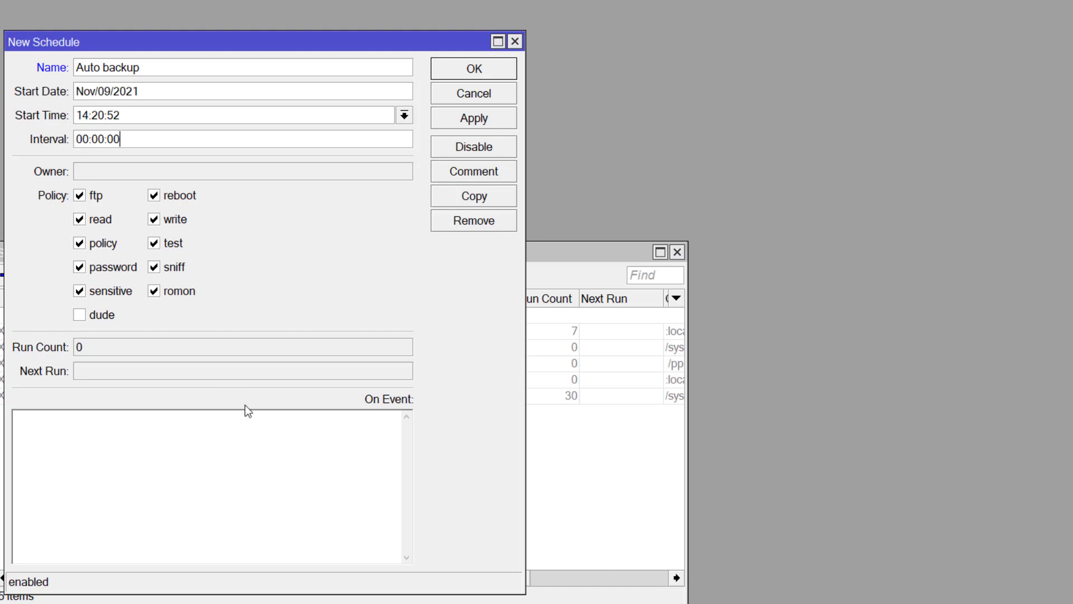
click(99, 451)
right_click(100, 451)
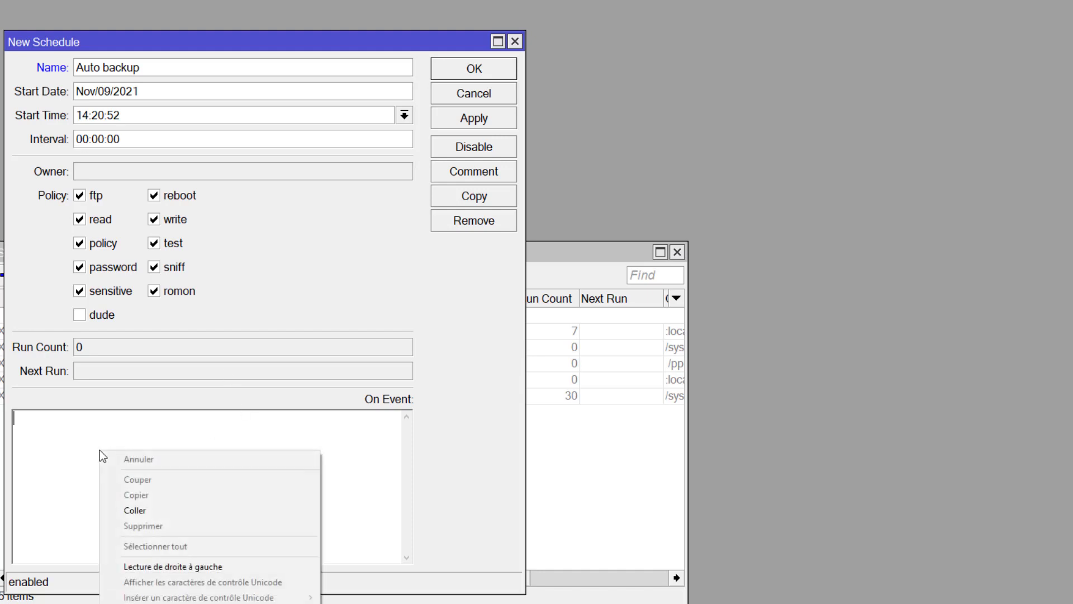
click(174, 511)
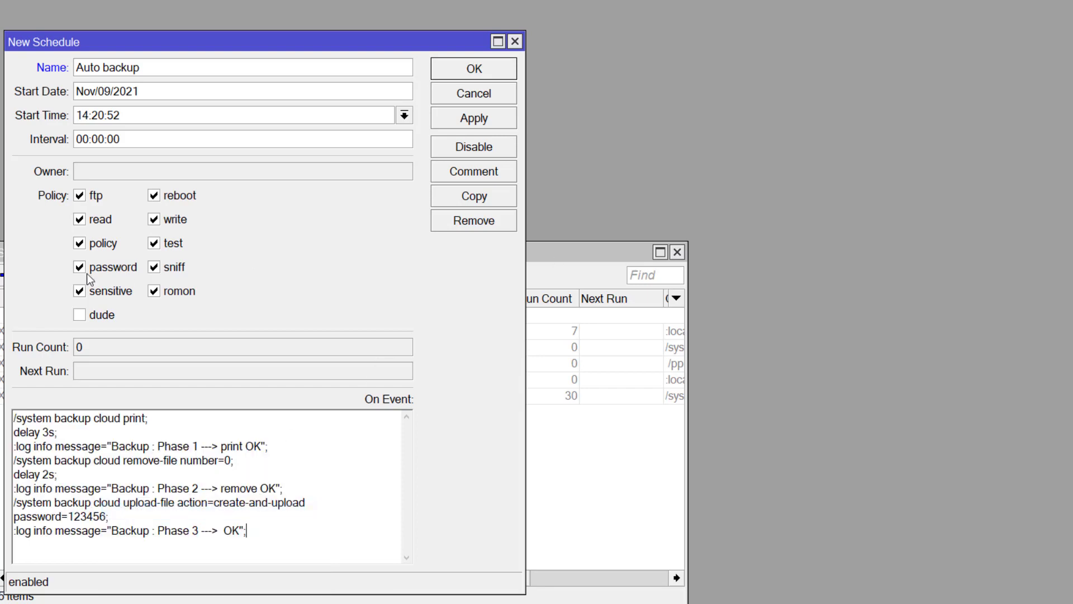
Change the start time to 14:22:00, apply, and check the run count reaches 1
click(1, 280)
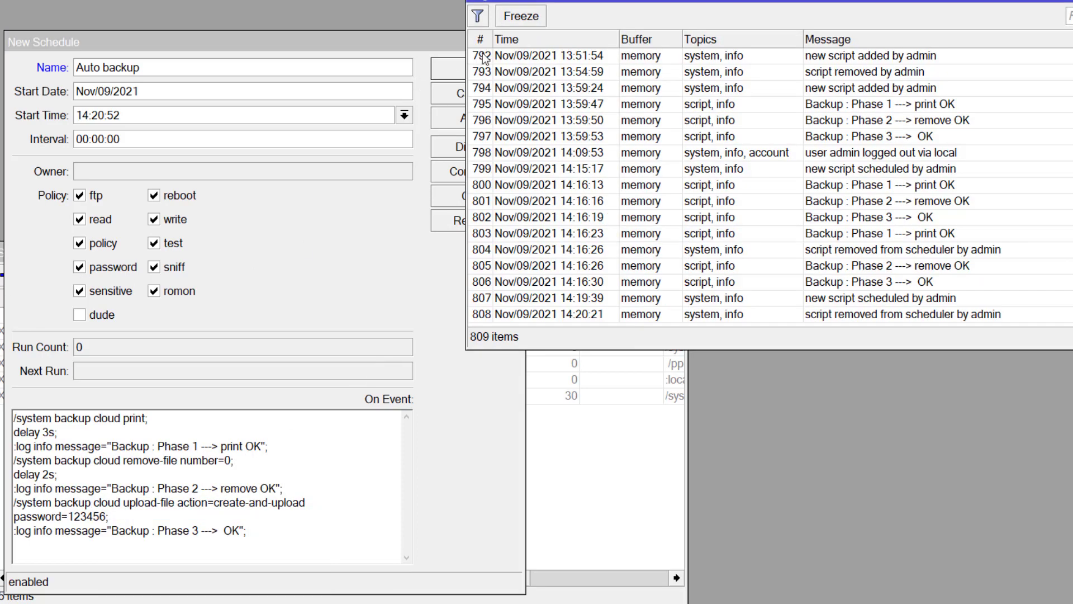
drag(464, 37, 456, 31)
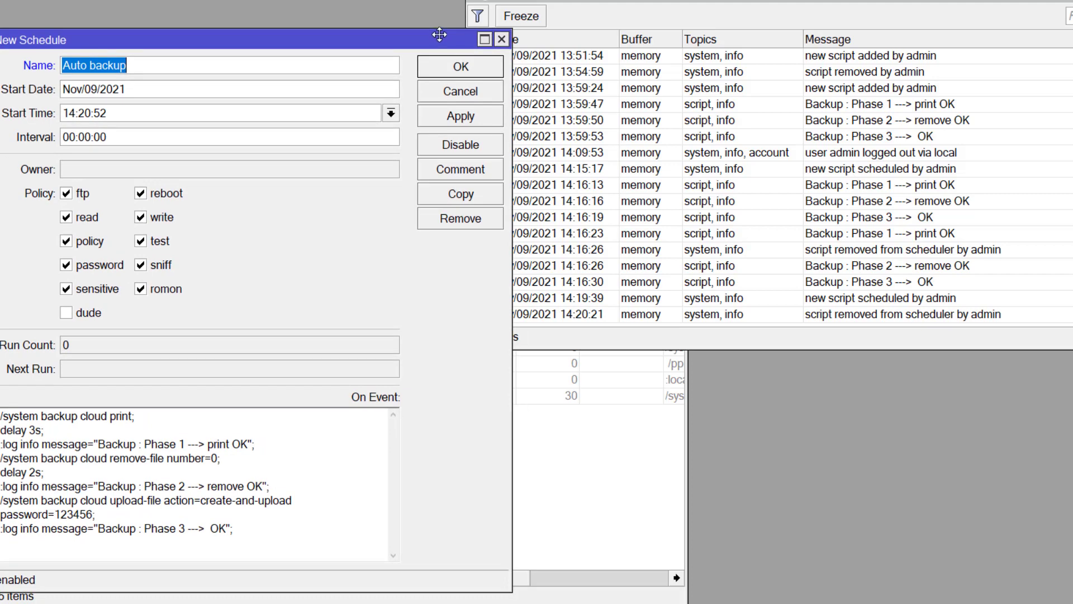
click(114, 110)
key(BackSpace)
key(BackSpace)
text(00)
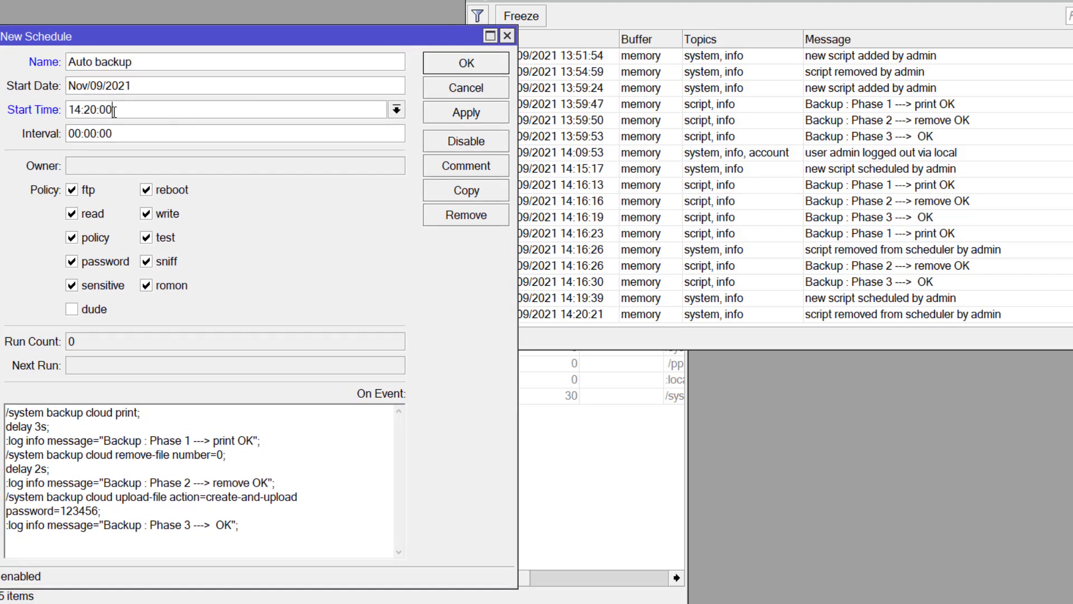
click(94, 110)
key(BackSpace)
text(2)
click(436, 116)
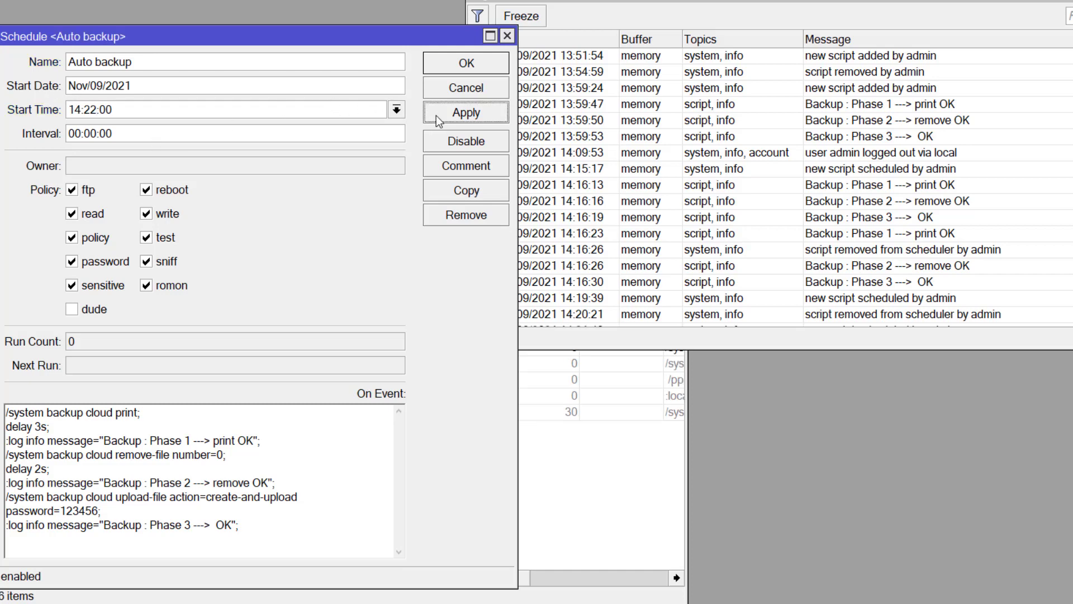
double_click(70, 340)
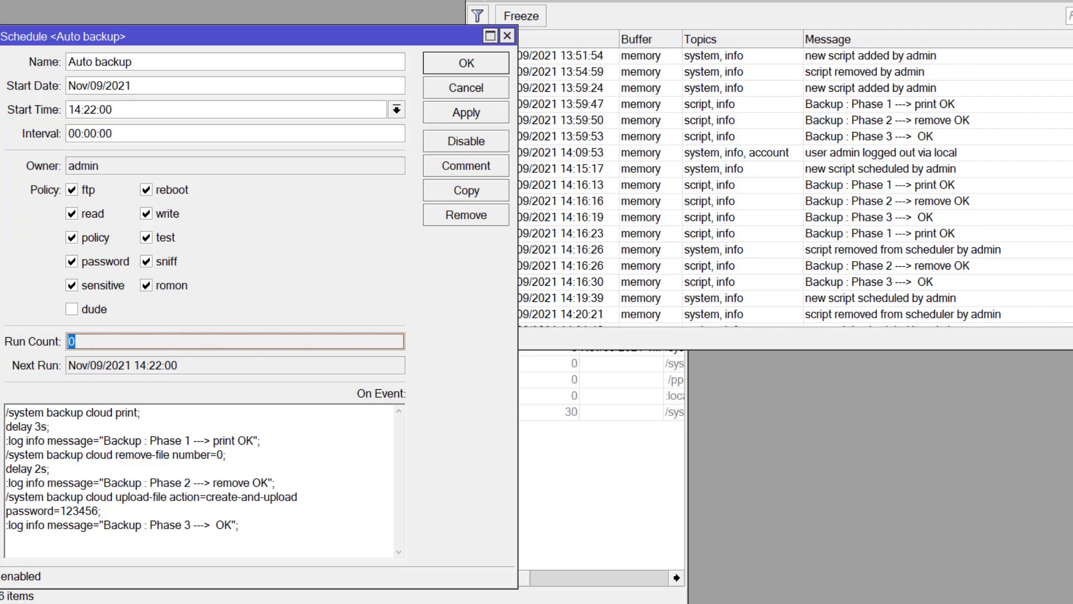
click(1072, 320)
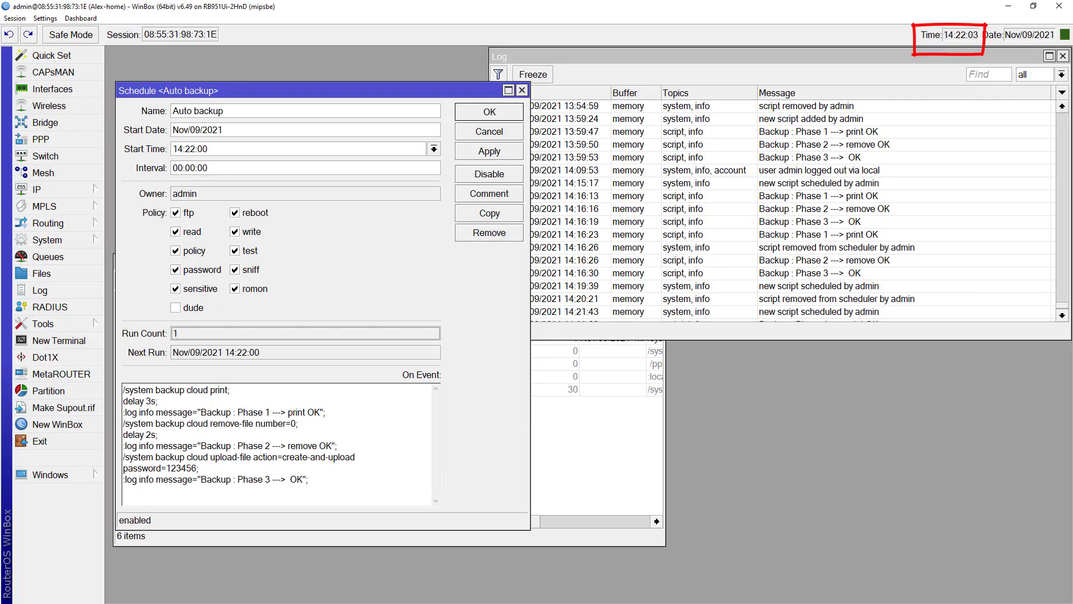
Check the latest Phase 1–3 backup log entries and return to the Auto backup schedule
click(1061, 331)
click(1061, 315)
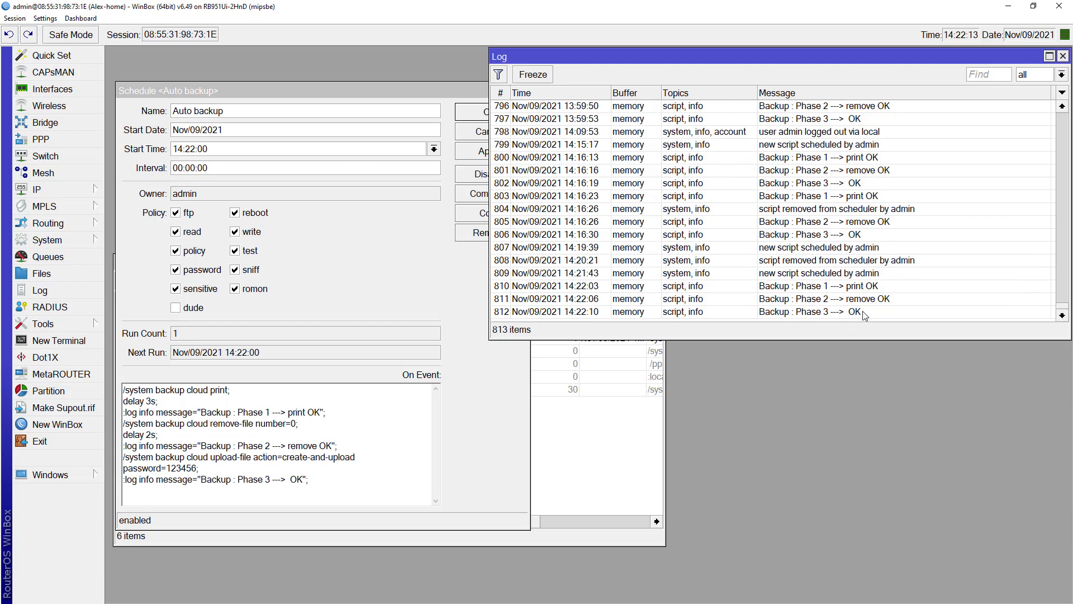
click(218, 169)
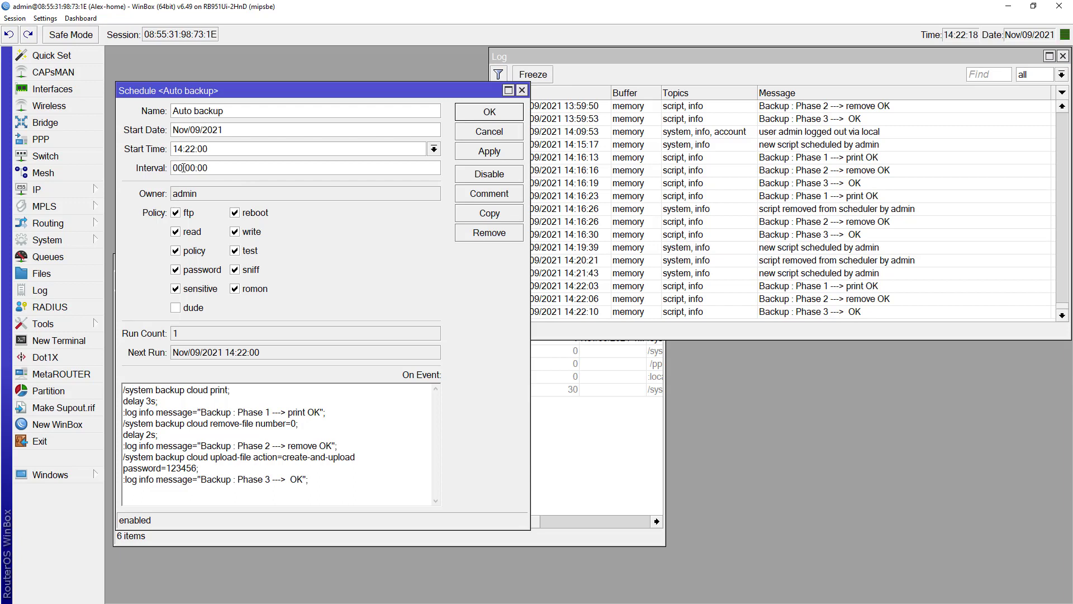
Set the repeat interval to 48 hours (2d), apply it, and switch to the scheduler slide
double_click(178, 168)
text(48)
click(482, 153)
drag(180, 168, 171, 167)
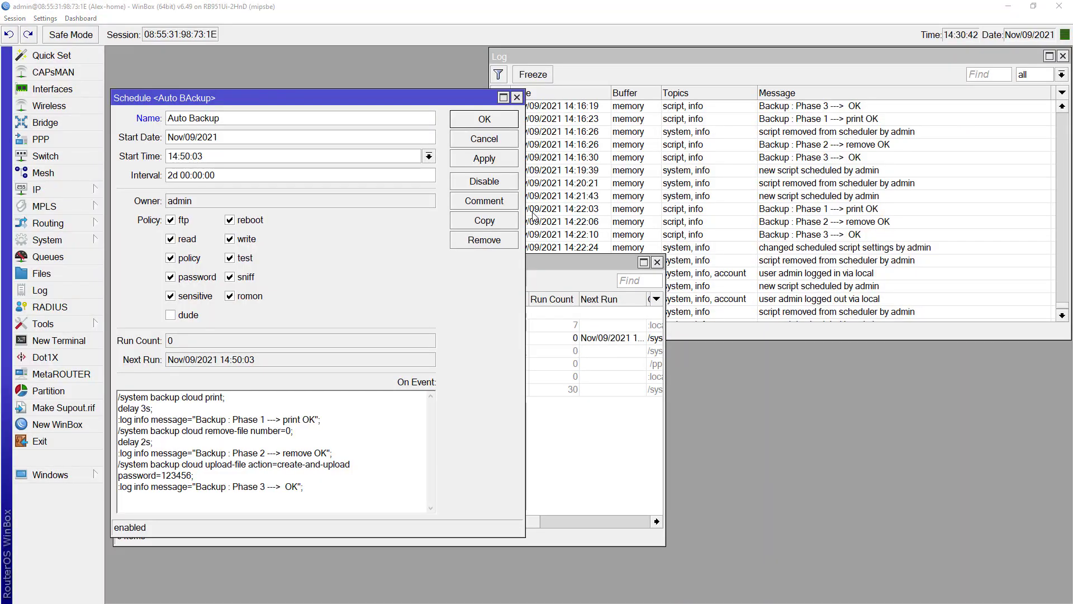
key(alt+Tab)
key(alt+Tab)
key(alt+Tab)
key(alt+Tab)
key(alt+Tab)
key(alt+Tab)
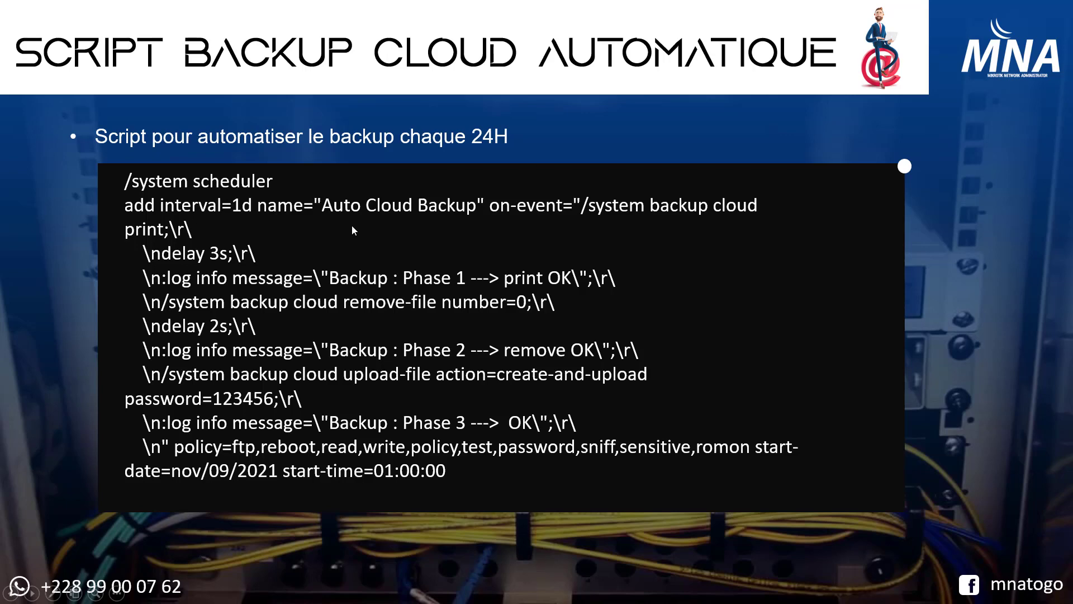
Look over the Automatisation code block on the Notion Auto Cloud Backup page, then return to WinBox
key(alt+Tab)
key(alt+Tab)
key(alt+Tab)
key(alt+Tab)
key(alt+Tab)
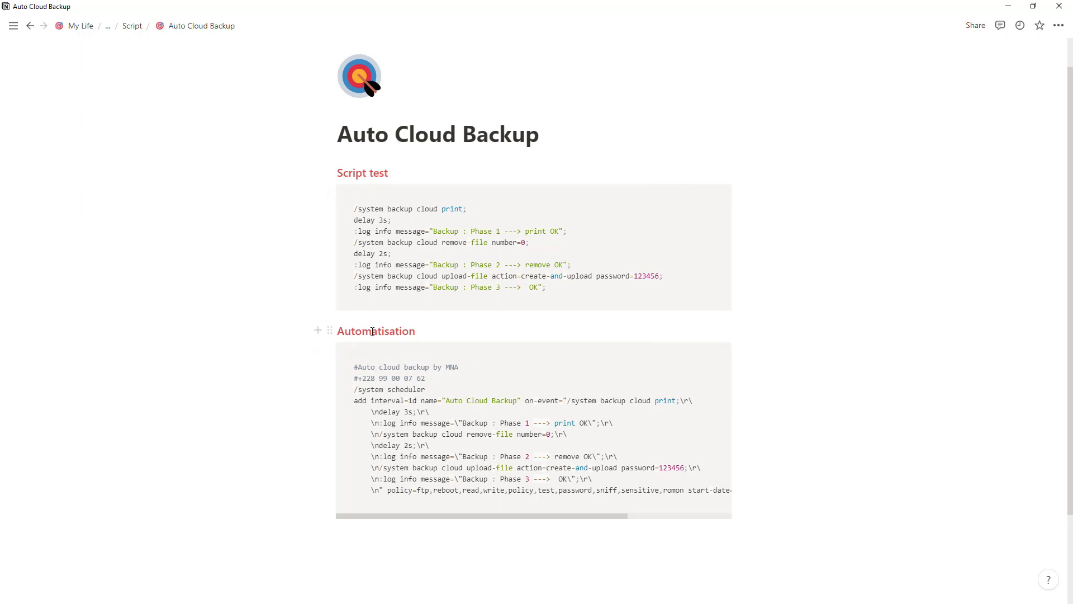
mouse_move(677, 357)
key(alt+Tab)
key(alt+Tab)
key(alt+Tab)
key(alt+Tab)
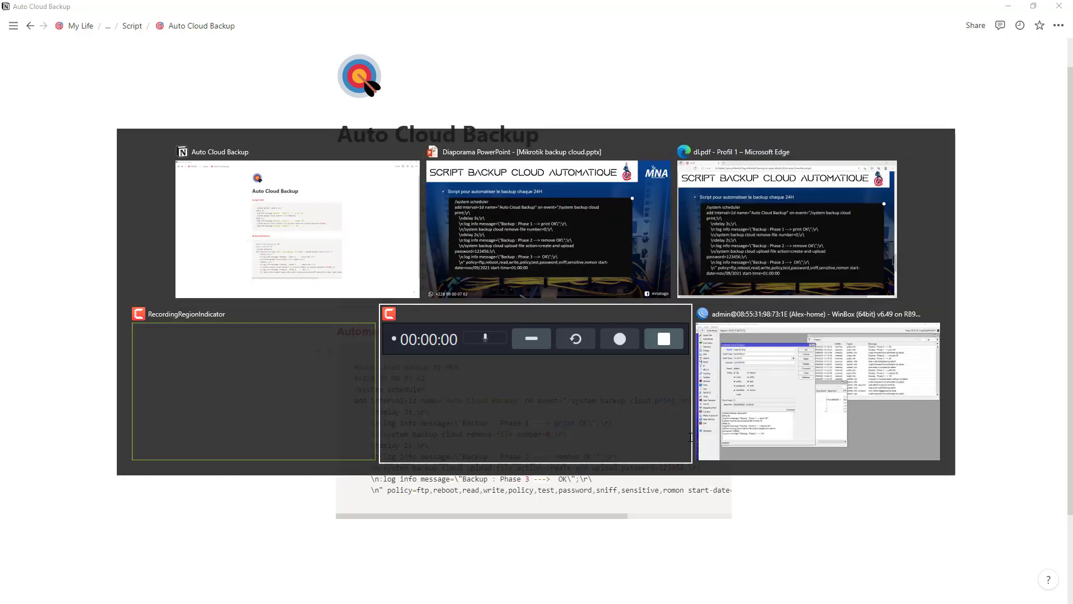
key(alt+Tab)
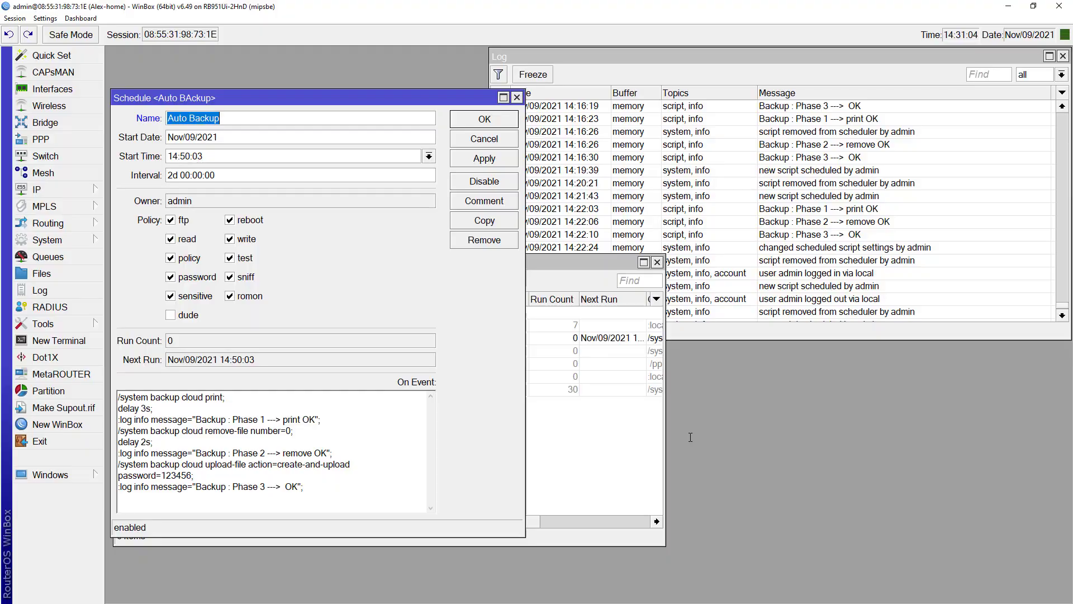
Close the schedule details and delete the old Auto BAckup schedule
click(515, 99)
click(245, 339)
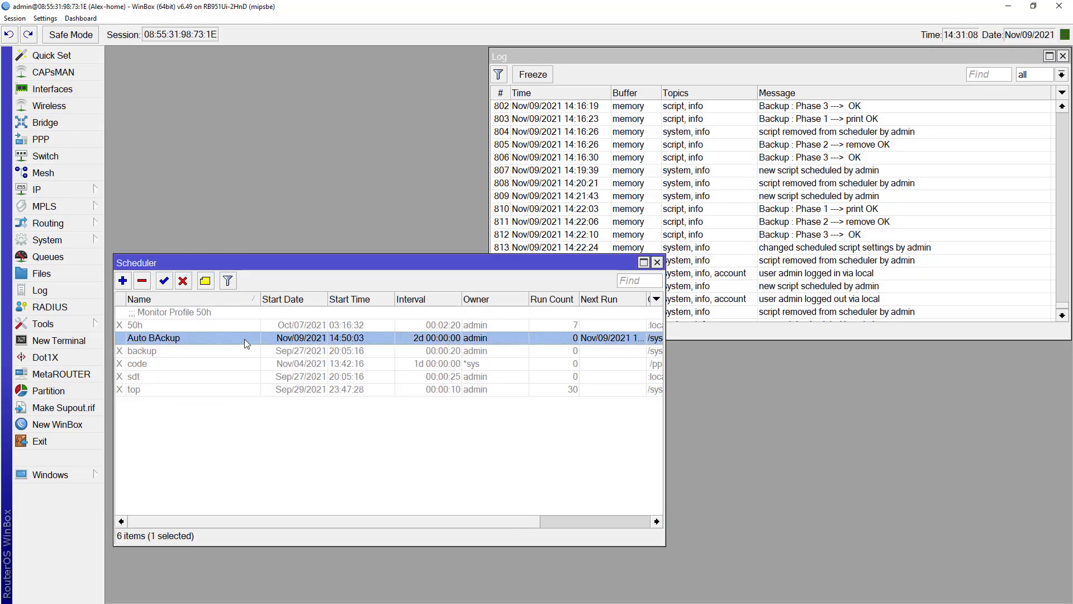
key(Delete)
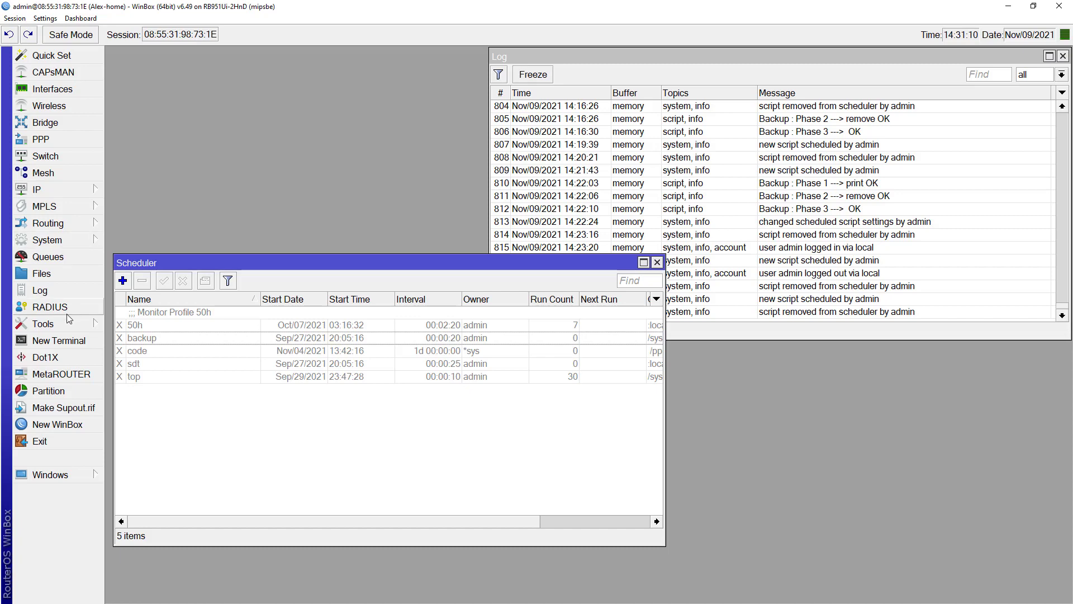
Paste and run the Auto Cloud Backup scheduler command in a new terminal
click(58, 340)
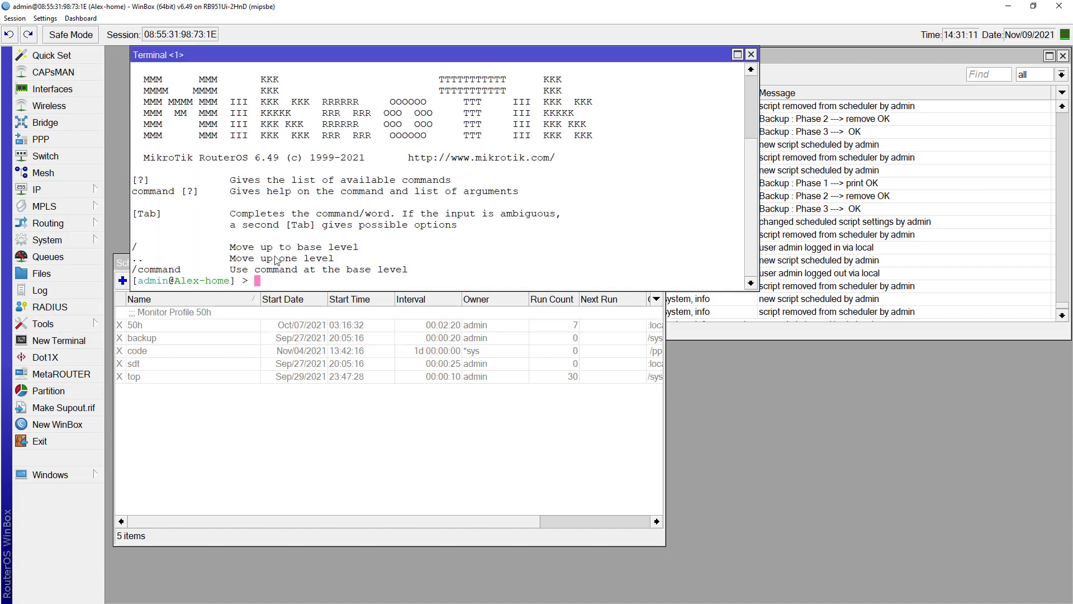
right_click(400, 199)
click(440, 245)
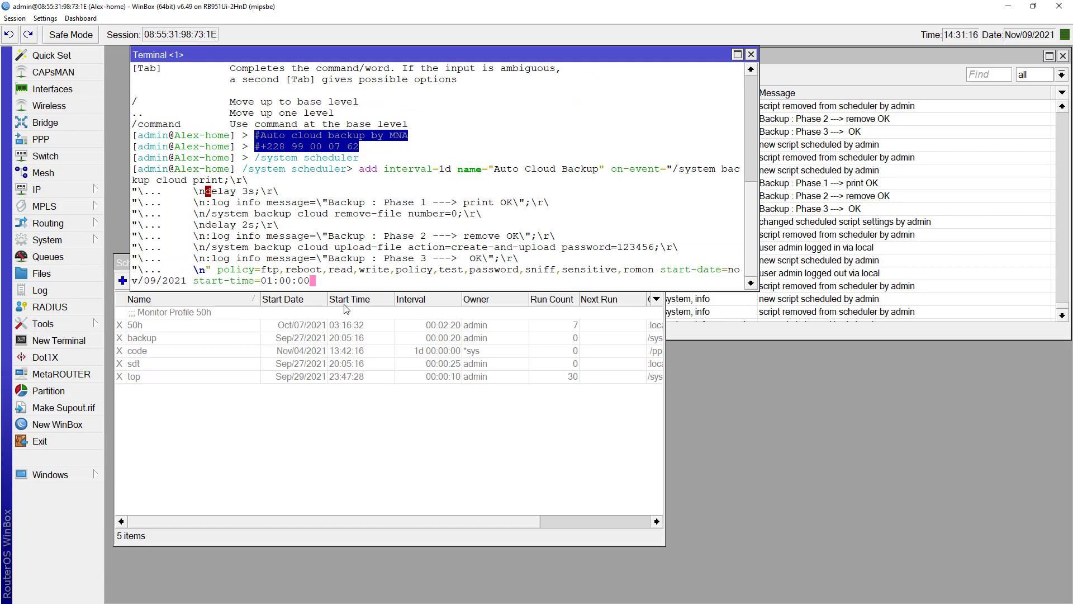
key(Return)
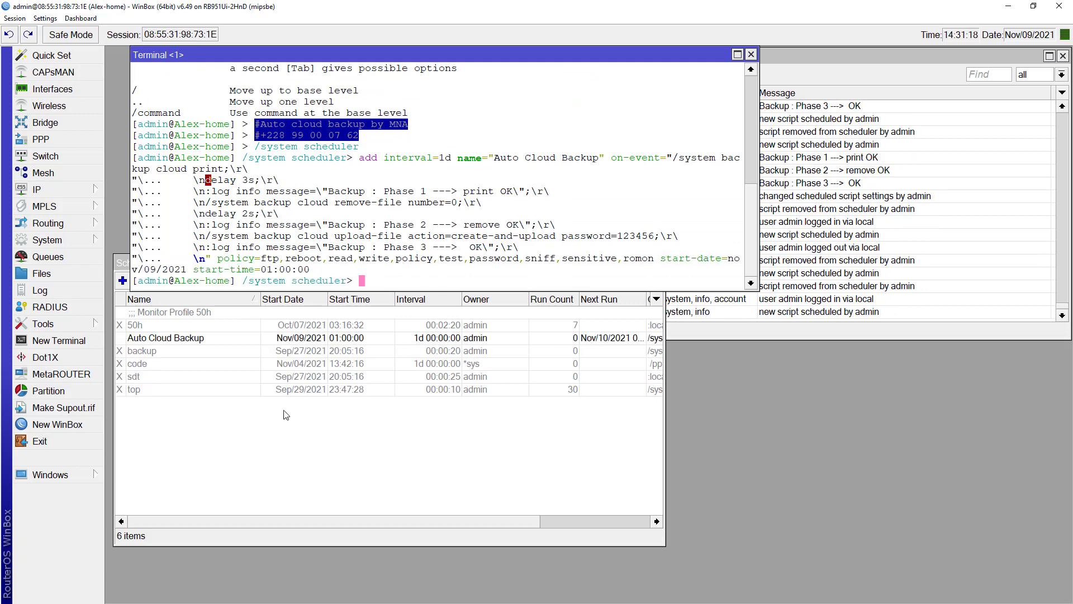
Open the new Auto Cloud Backup entry and check its daily 01:00:00 start time
click(189, 339)
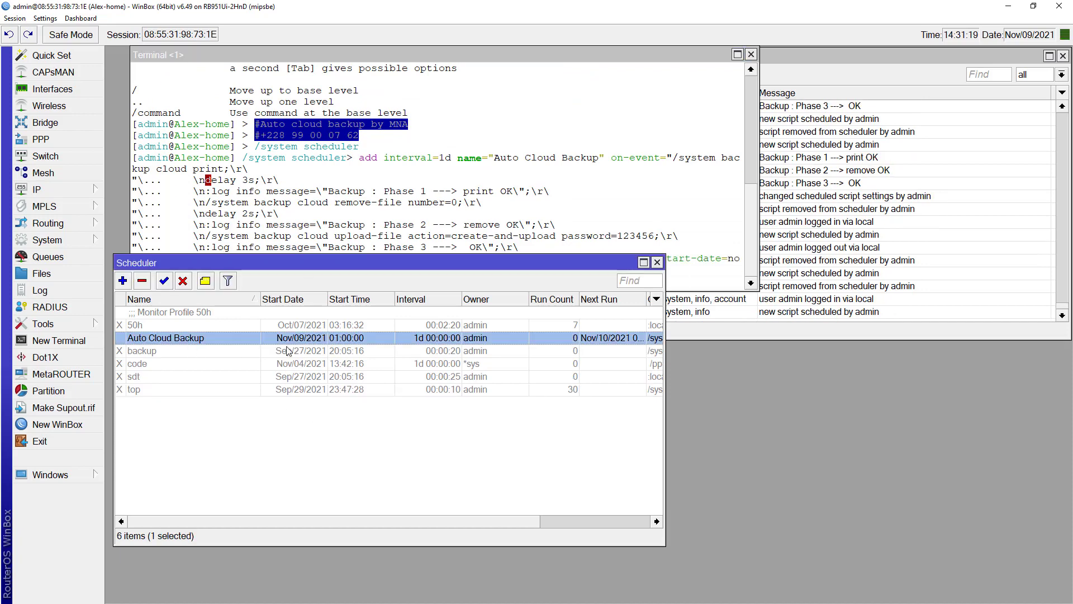
double_click(256, 338)
click(214, 155)
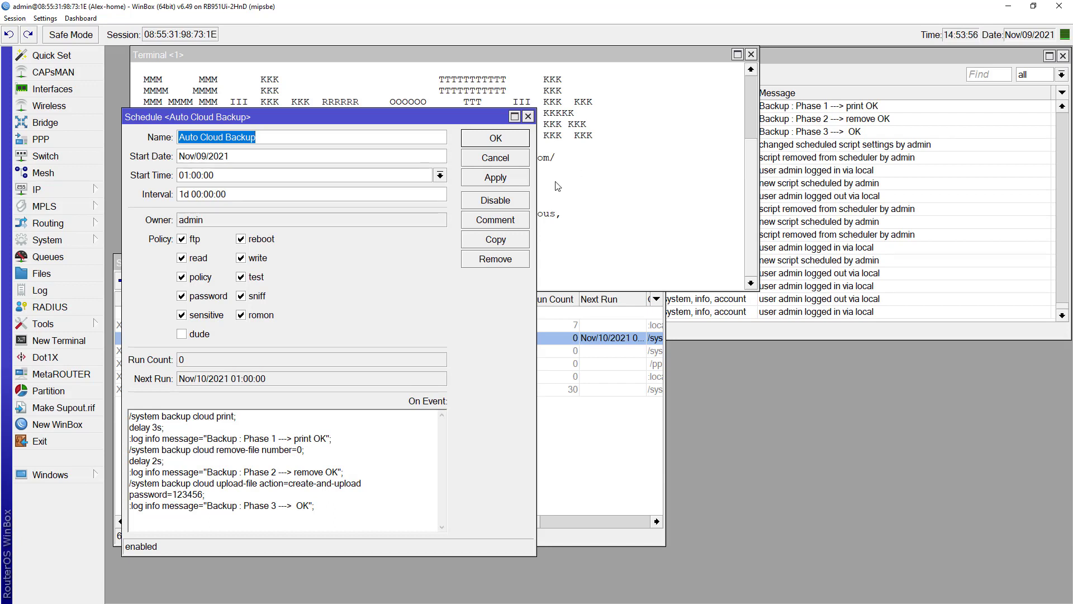
click(630, 223)
text(/)
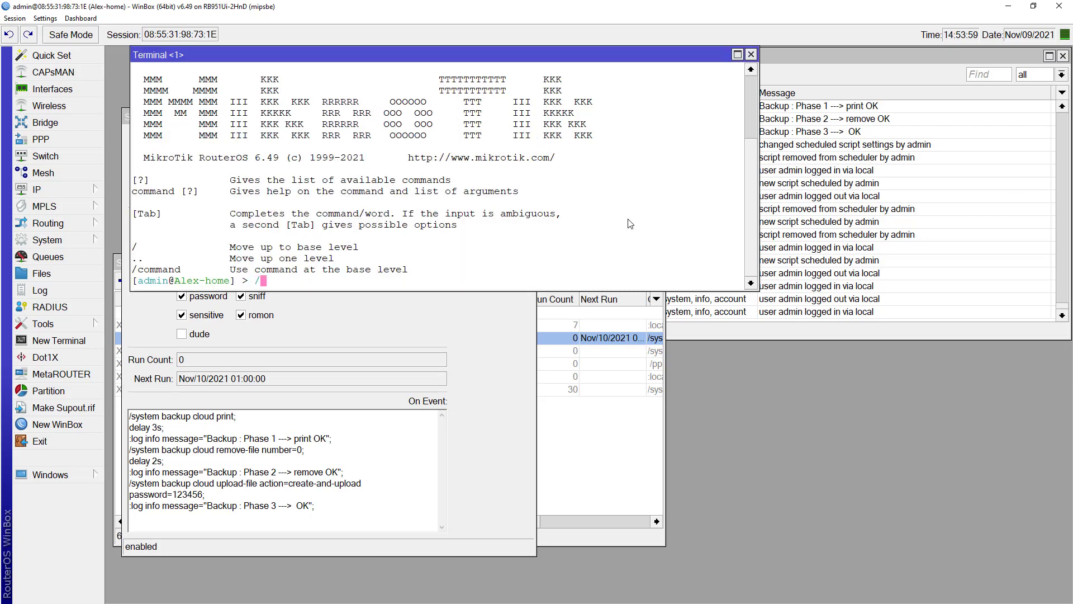
text(system backup cloud )
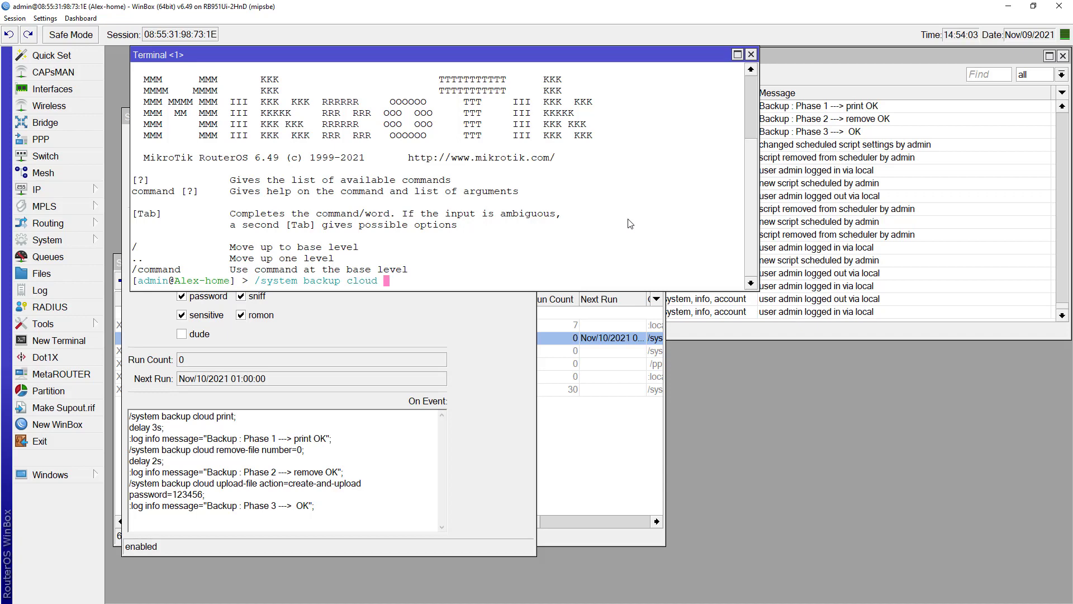
text(print)
key(Return)
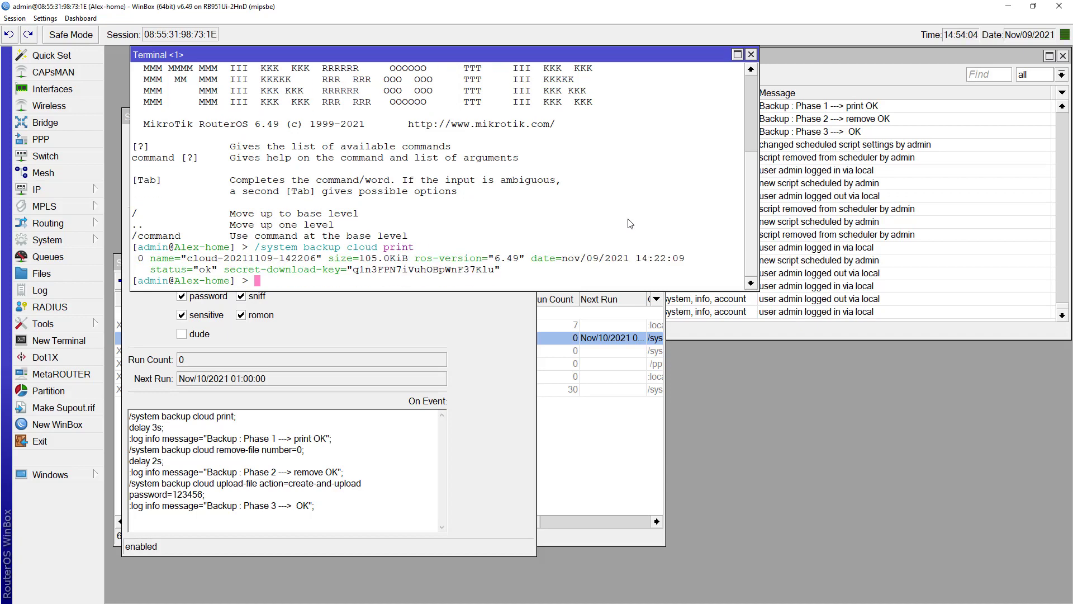
drag(353, 273, 501, 275)
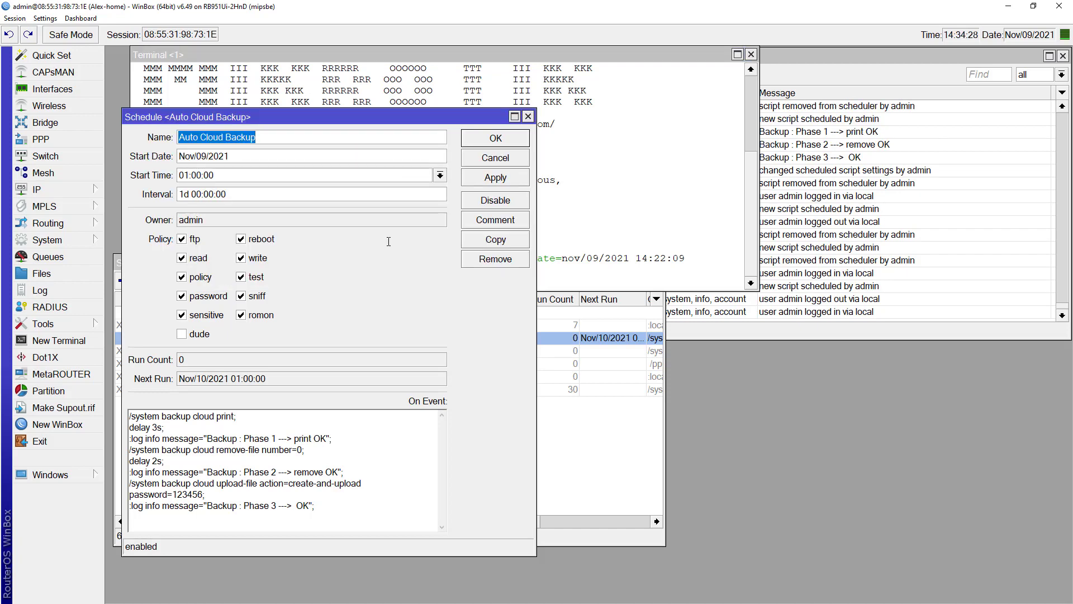
In Chrome, go to the MNA-Script repository and open the 12-line Auto Cloud Backup.rsc file
key(alt+Tab)
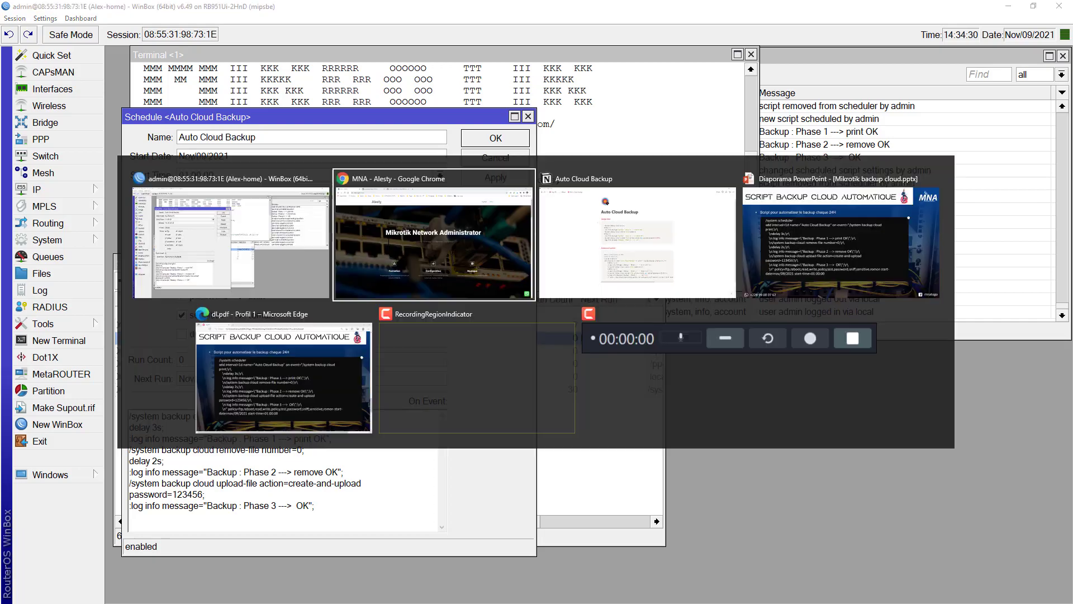
scroll(388, 241, down, 10)
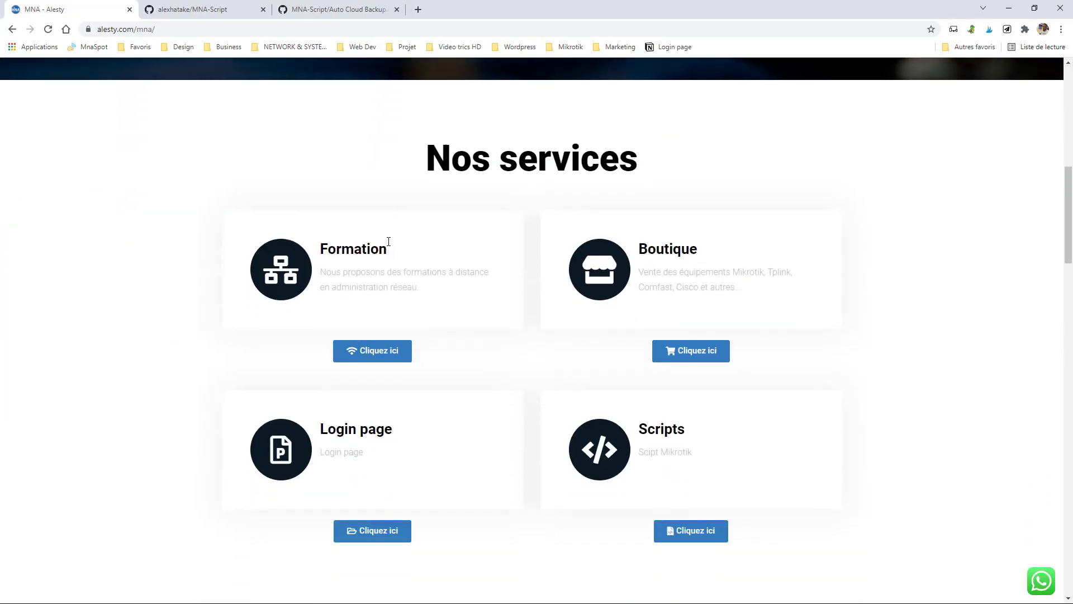
scroll(391, 241, down, 2)
scroll(390, 280, up, 1)
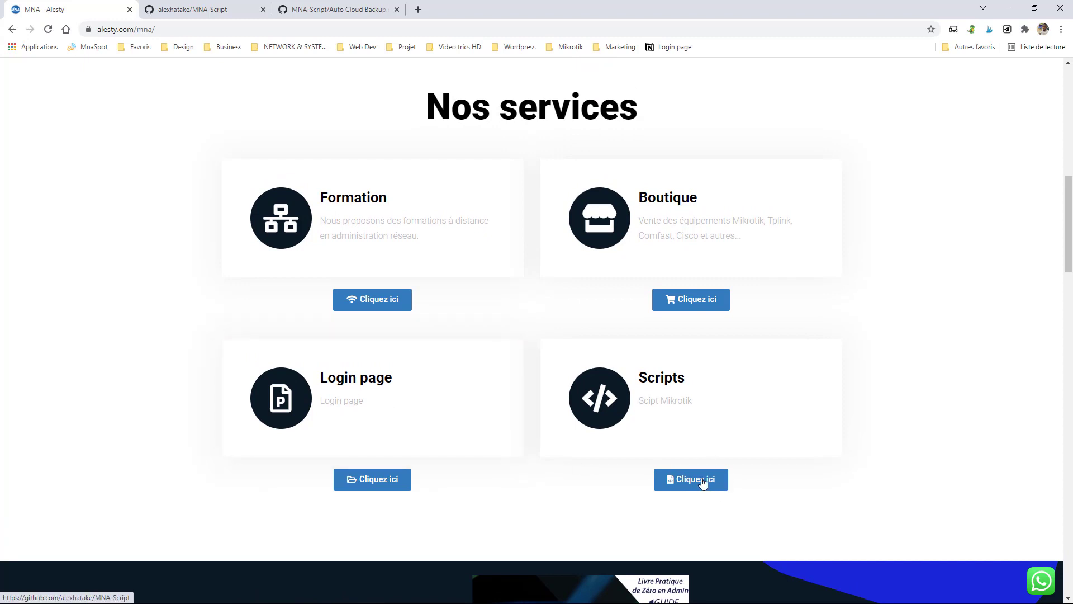
click(184, 10)
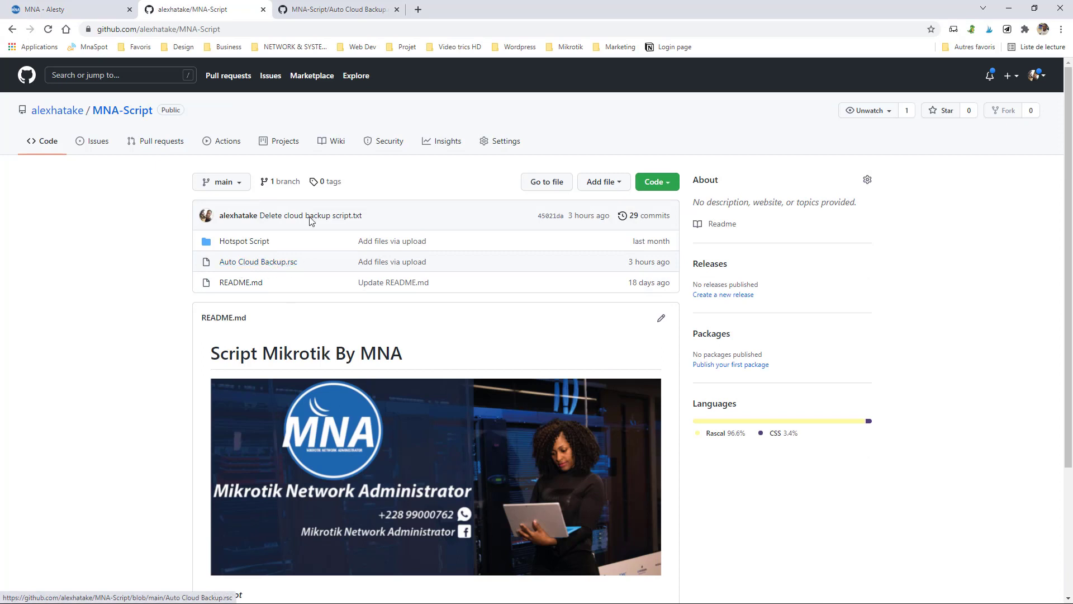
click(306, 10)
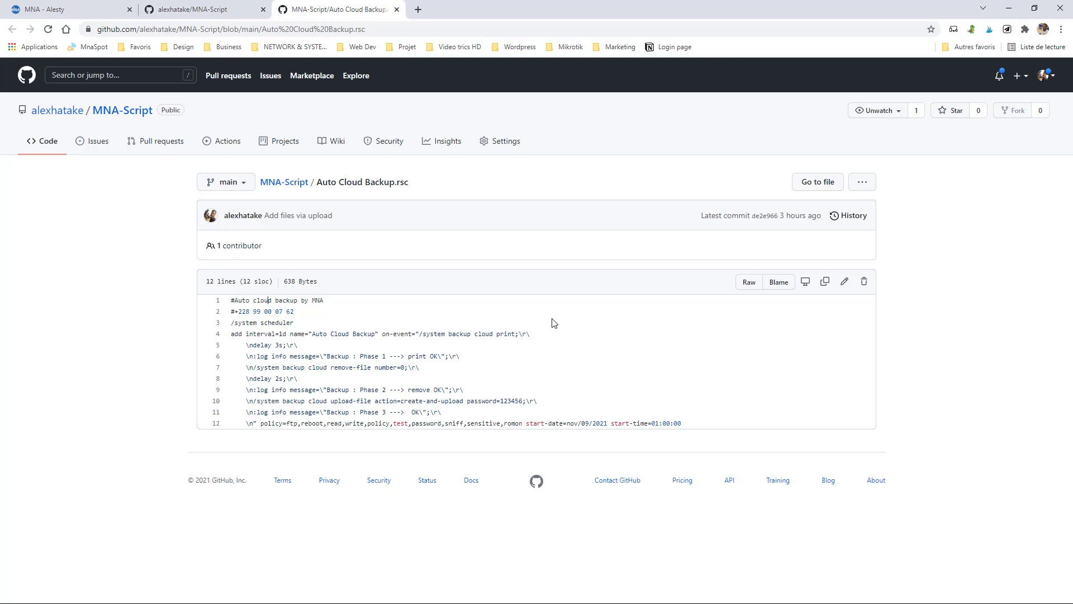
key(alt)
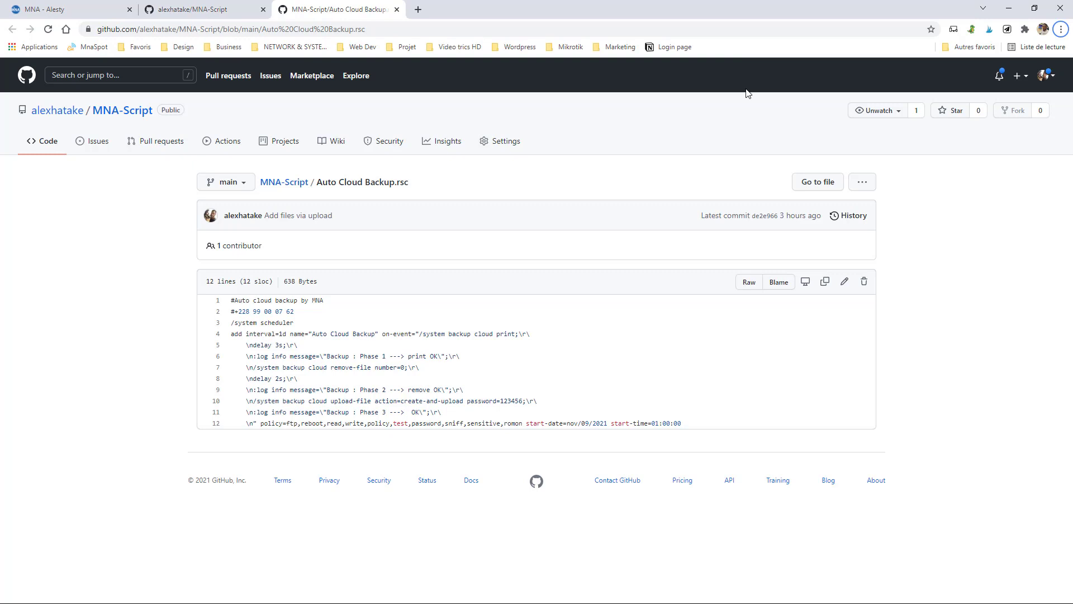